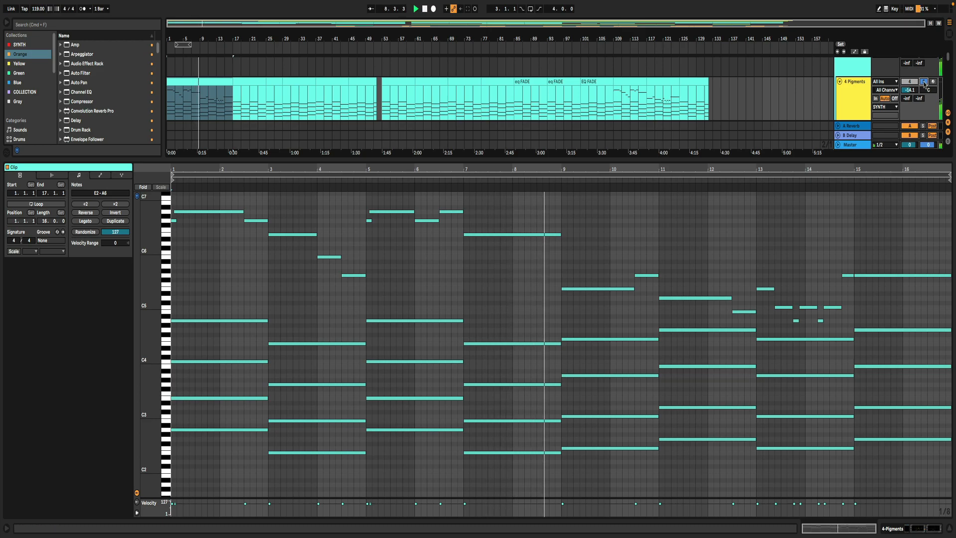
- Switch the solo from the 4 Pigments track to the CEN track and play it with its first clip's notes shown
left_click(925, 84)
left_click(837, 100)
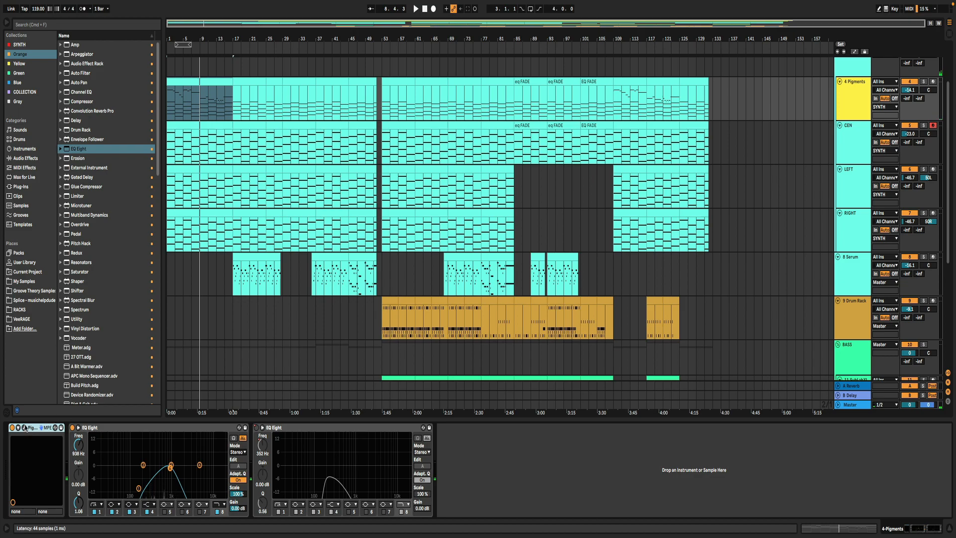
left_click(853, 146)
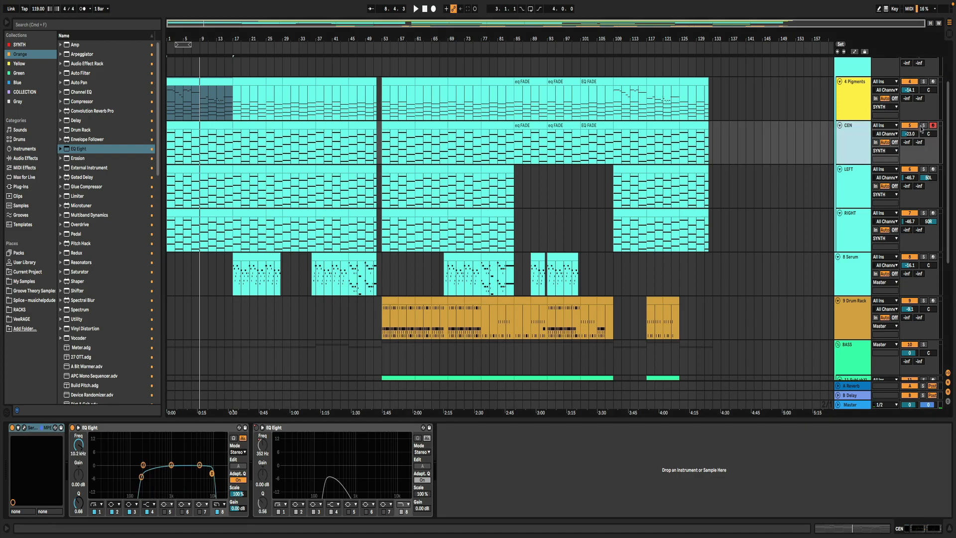
left_click(924, 125)
key("space")
double_click(189, 147)
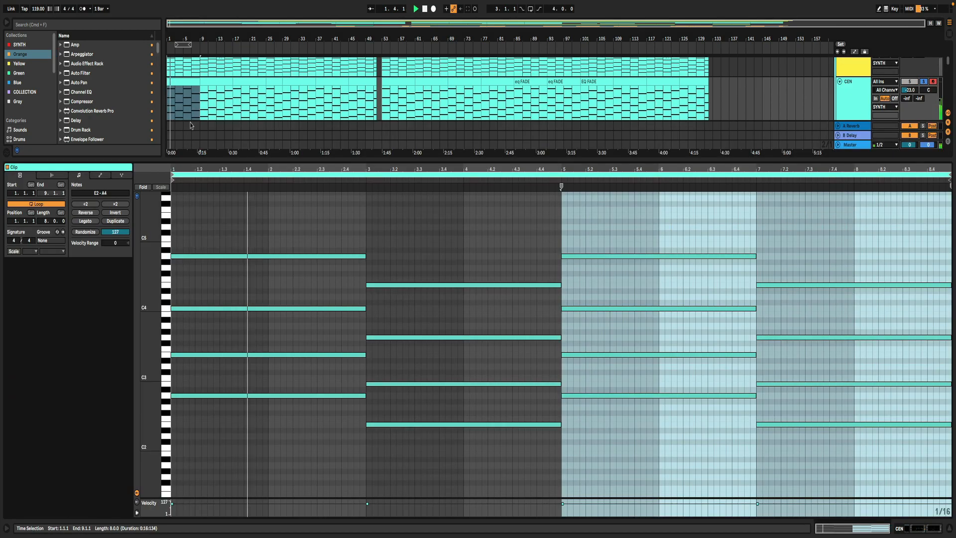
left_click(373, 226)
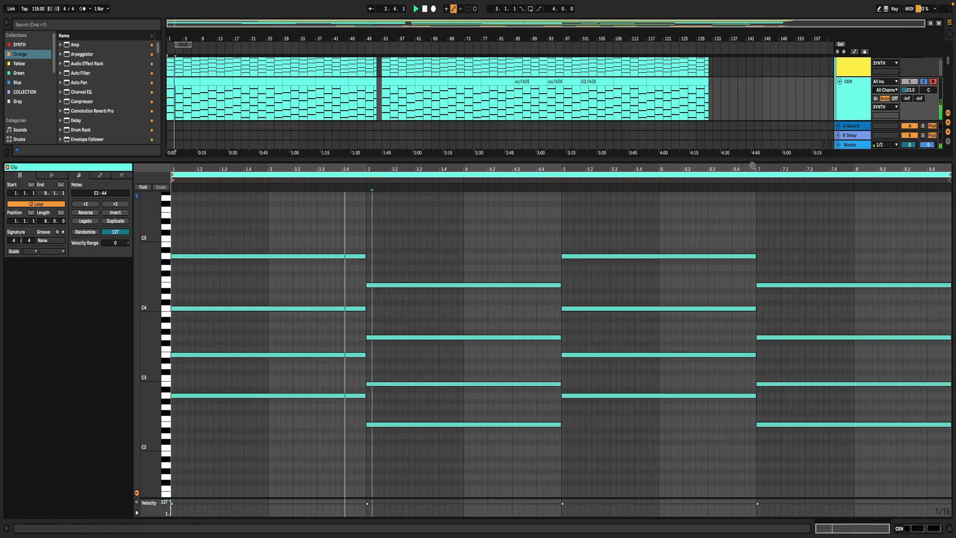
- Open the CEN track's Serum synth, review its effects and oscillator pages, and close the plugin window
double_click(854, 98)
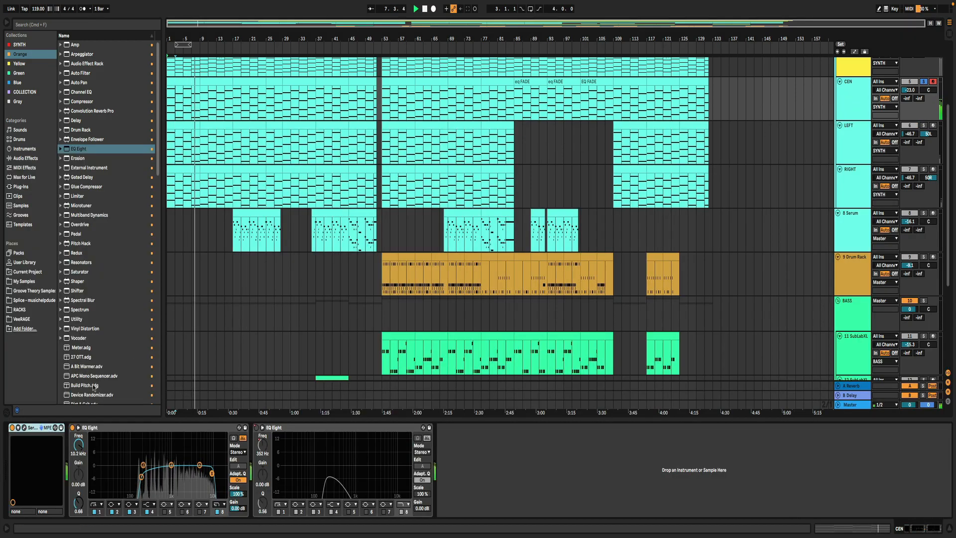
key("super+alt+p")
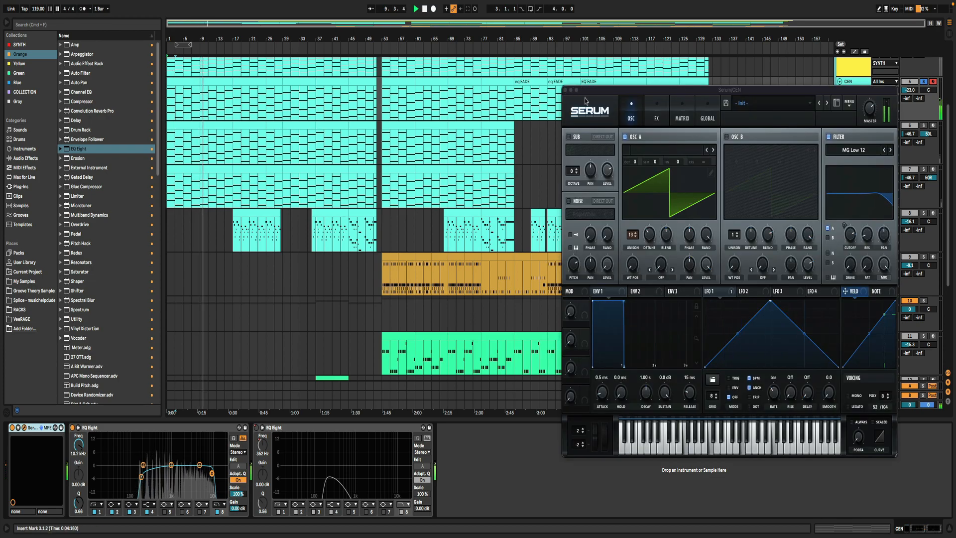
left_click(650, 115)
left_click(634, 115)
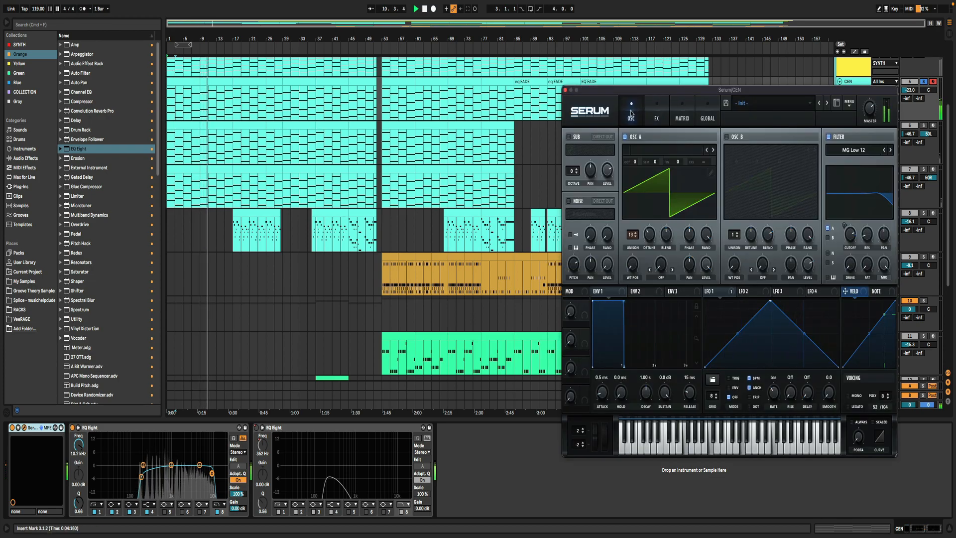
left_click(565, 90)
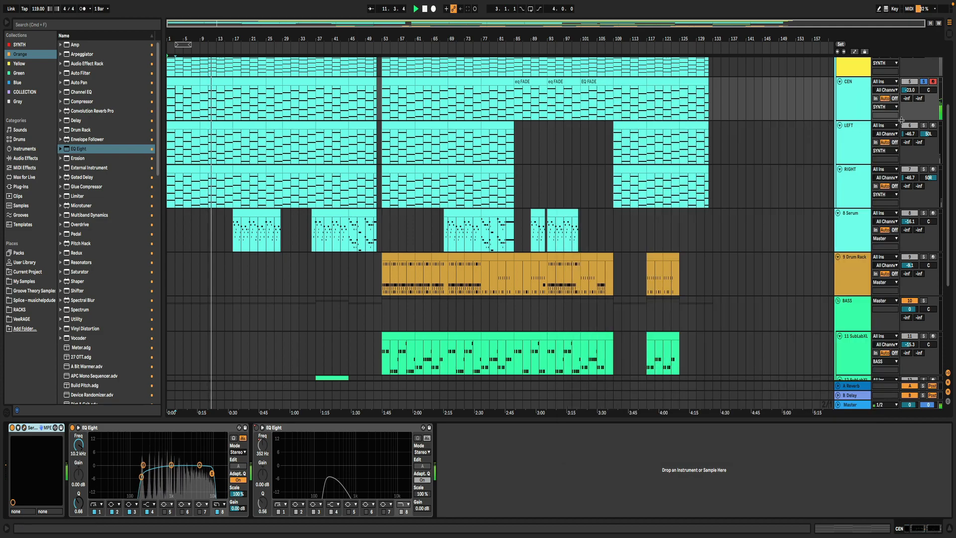
- Audition the LEFT track in solo from the start of the song, then solo the RIGHT track
left_click(922, 125)
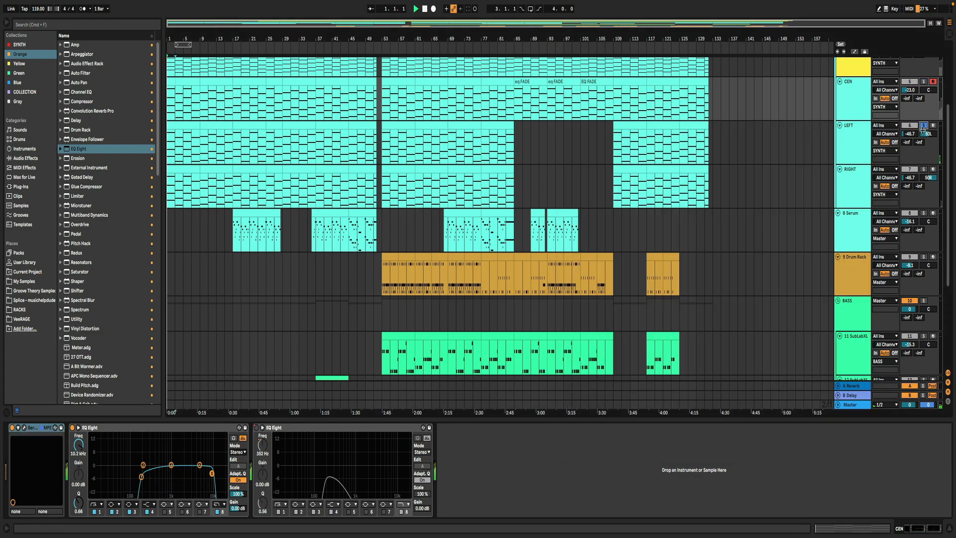
left_click(194, 126)
left_click(924, 169)
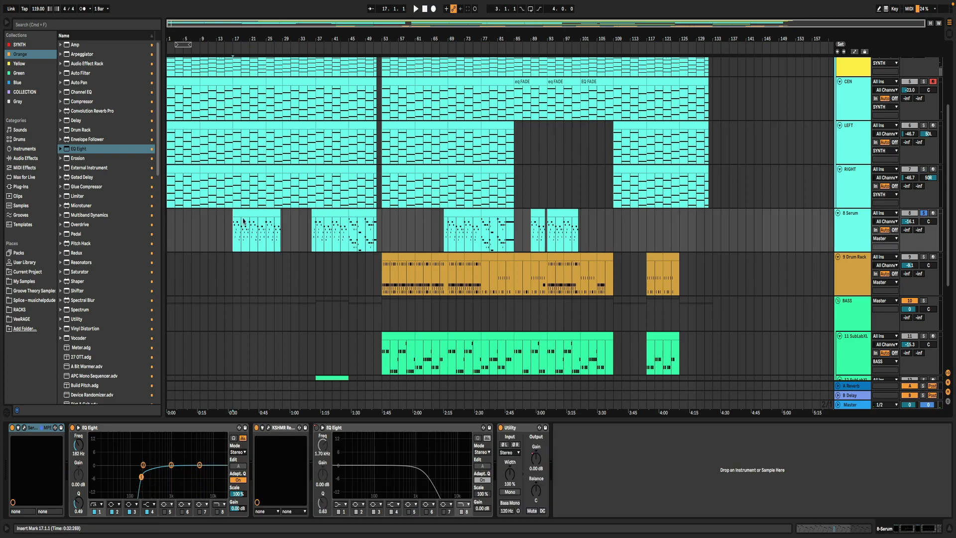
- Play the soloed 8 Serum track from bar 17 and show the notes of its first clip
left_click(232, 236)
double_click(233, 236)
left_click(435, 394)
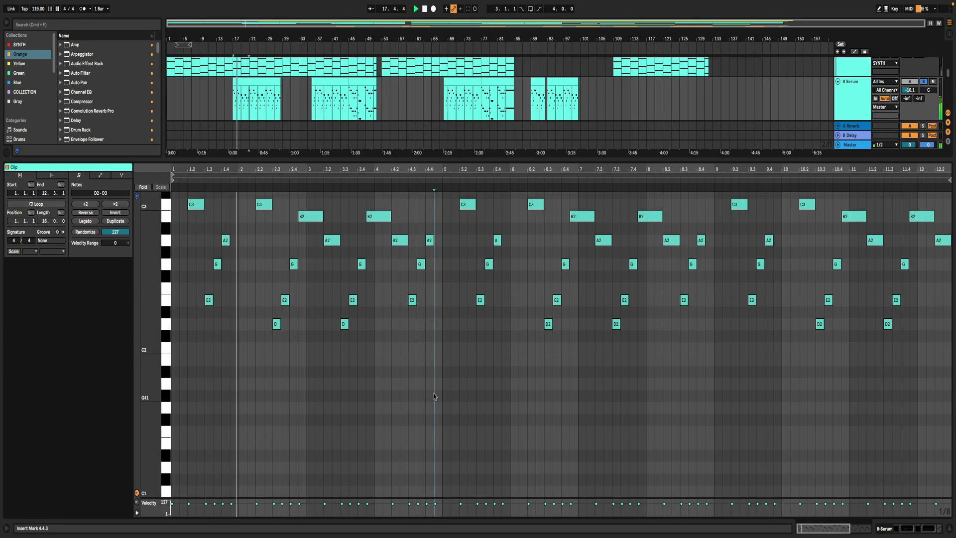
left_click(179, 329)
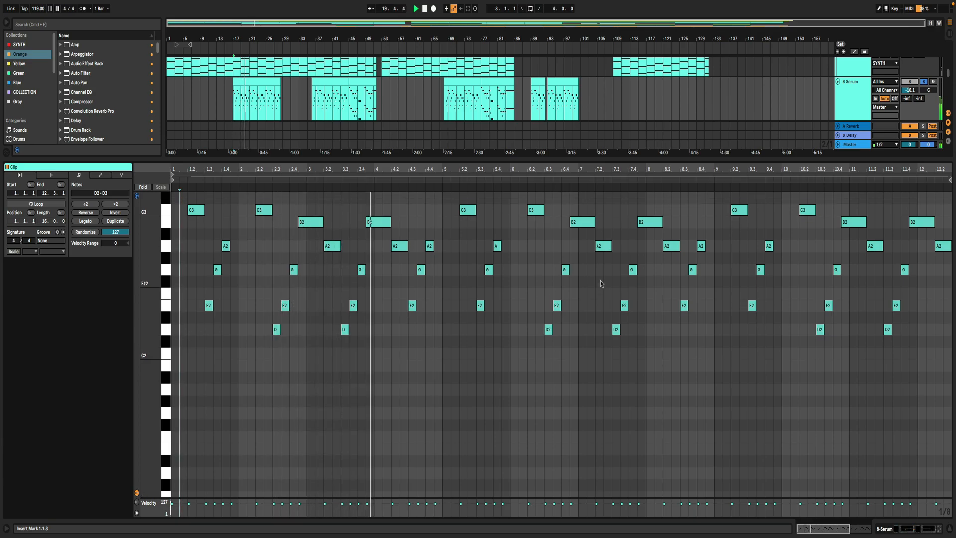
- Review the effects and oscillator pages of the 8 Serum track's synth, close its window and stop playback
scroll(601, 281, "up", 3)
left_click(859, 99)
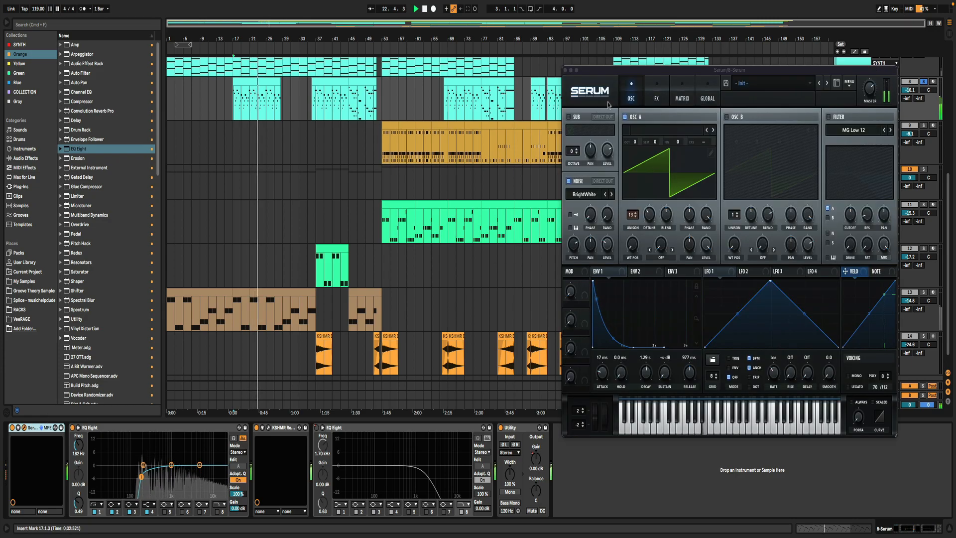
left_click(673, 101)
left_click(631, 98)
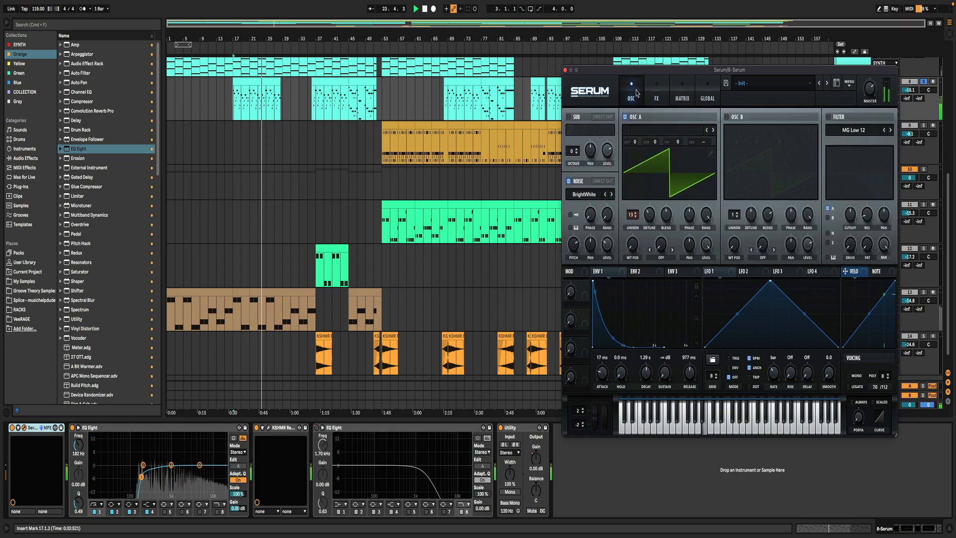
left_click(565, 71)
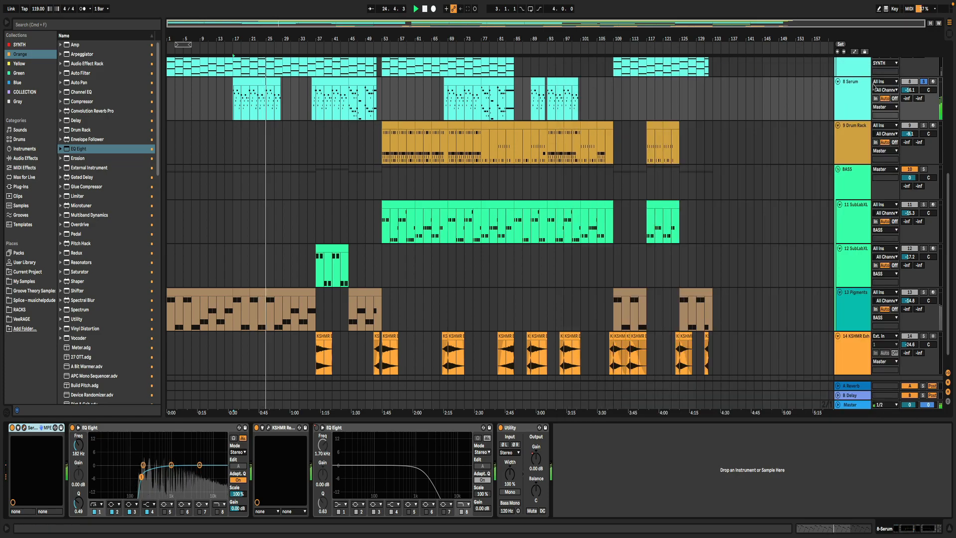
key("space")
- Audition the 13 Pigments bass track in solo with its first clip's notes shown, then return to its device chain
scroll(184, 277, "down", 1)
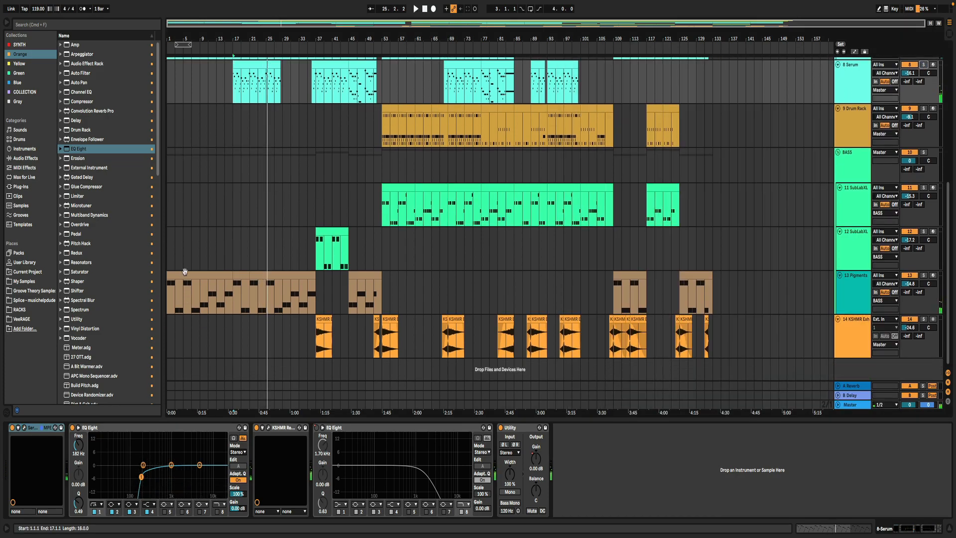
double_click(184, 277)
left_click(923, 82)
key("space")
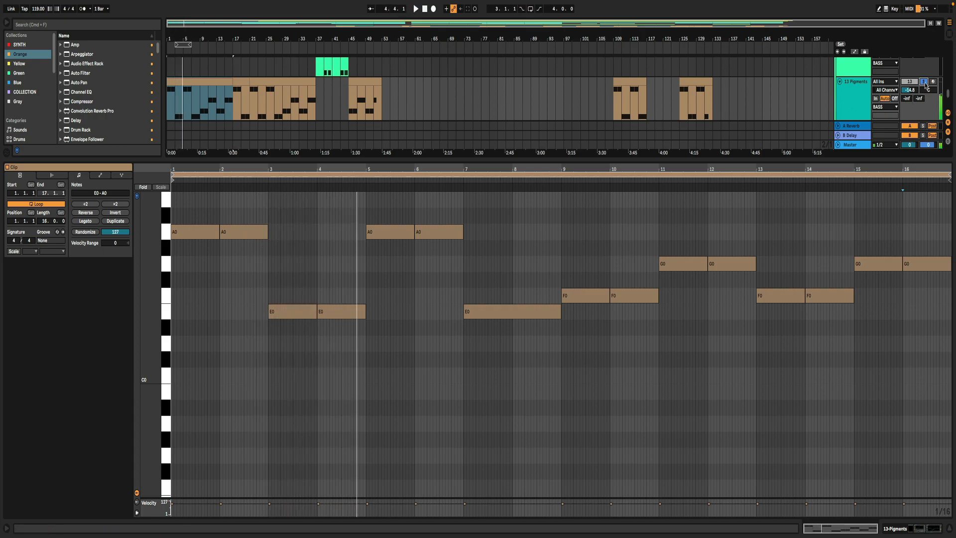
double_click(853, 102)
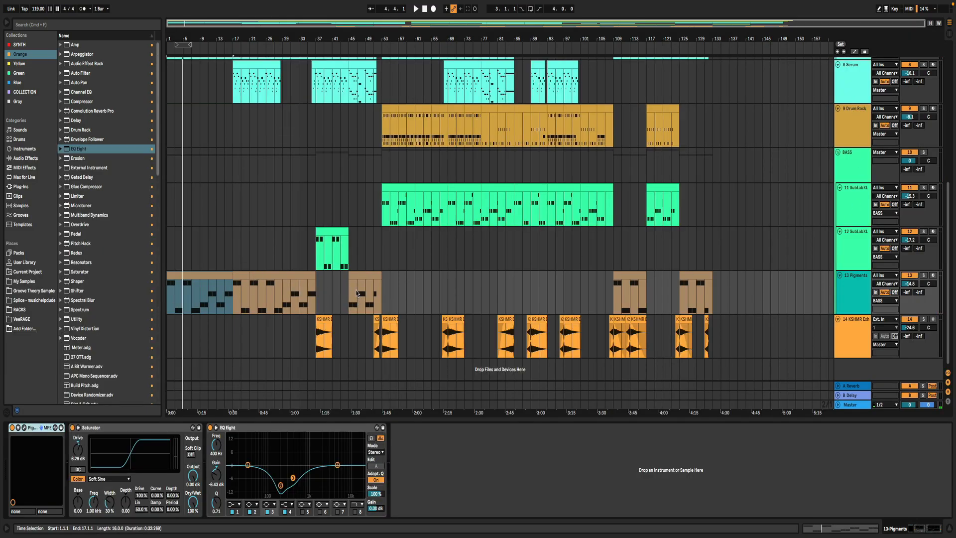
- Audition the 12 SubLabXL clip at bar 37 in solo with its notes shown, then unsolo it and hide the detail view
left_click(338, 230)
left_click(924, 231)
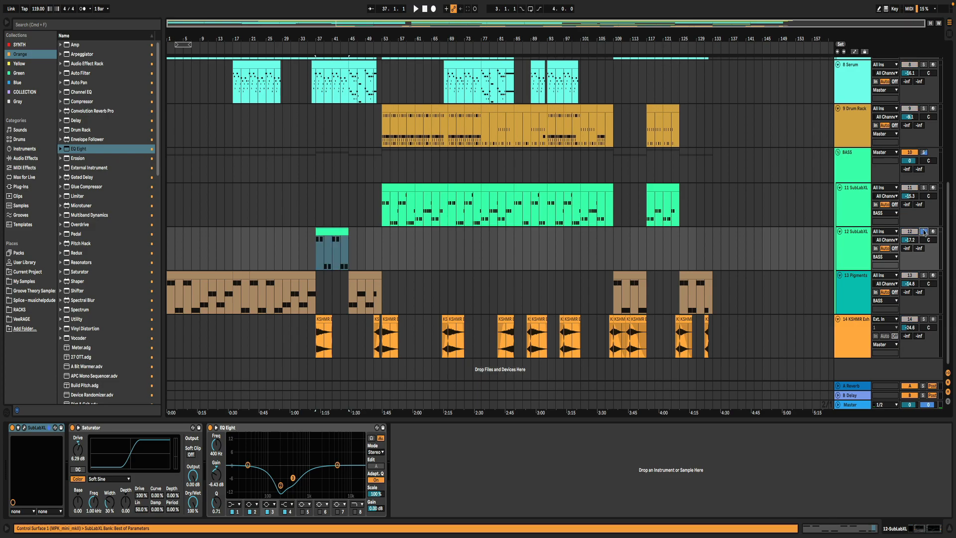
key("space")
double_click(326, 231)
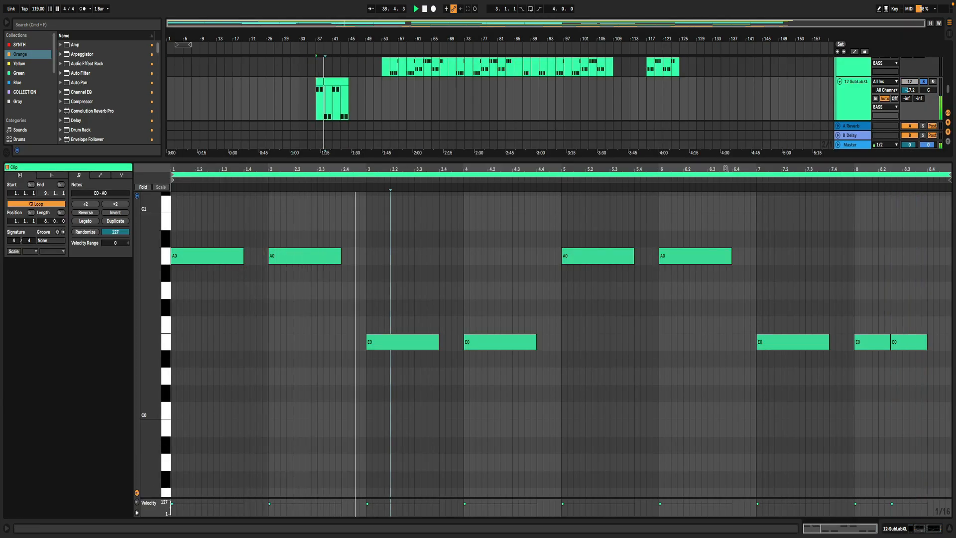
left_click(924, 82)
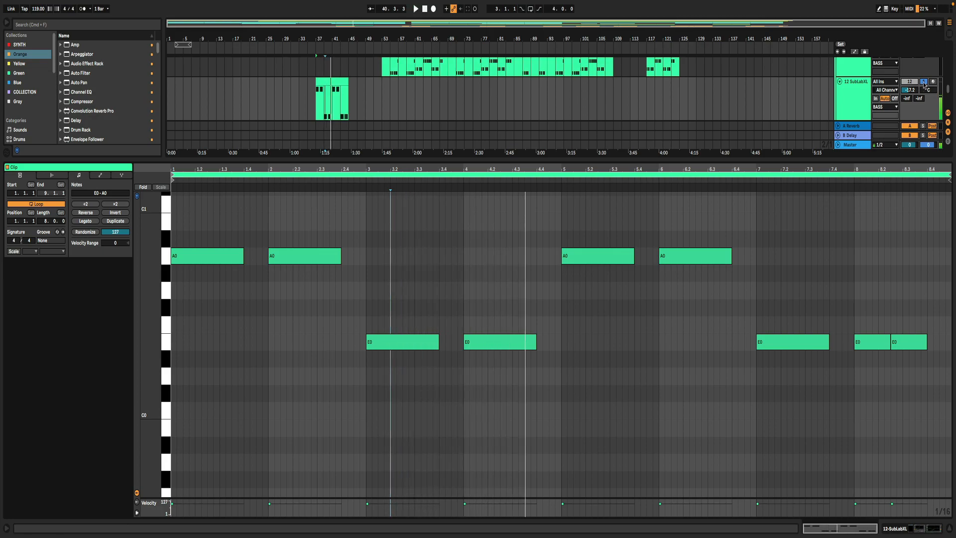
key("super+alt+l")
- Solo the 11 SubLabXL track and play it from bar 53 with its first clip's notes in an enlarged editor
scroll(386, 296, "up", 3)
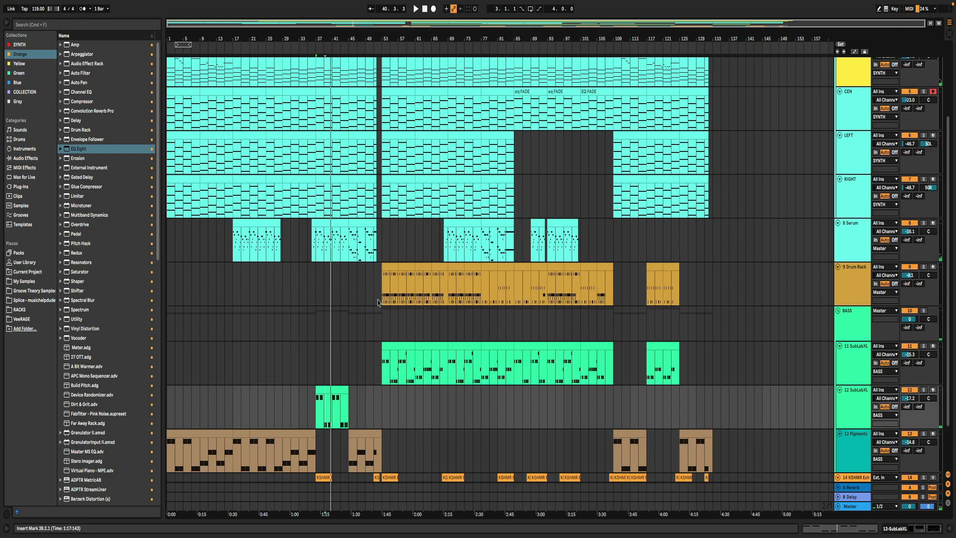
left_click(384, 370)
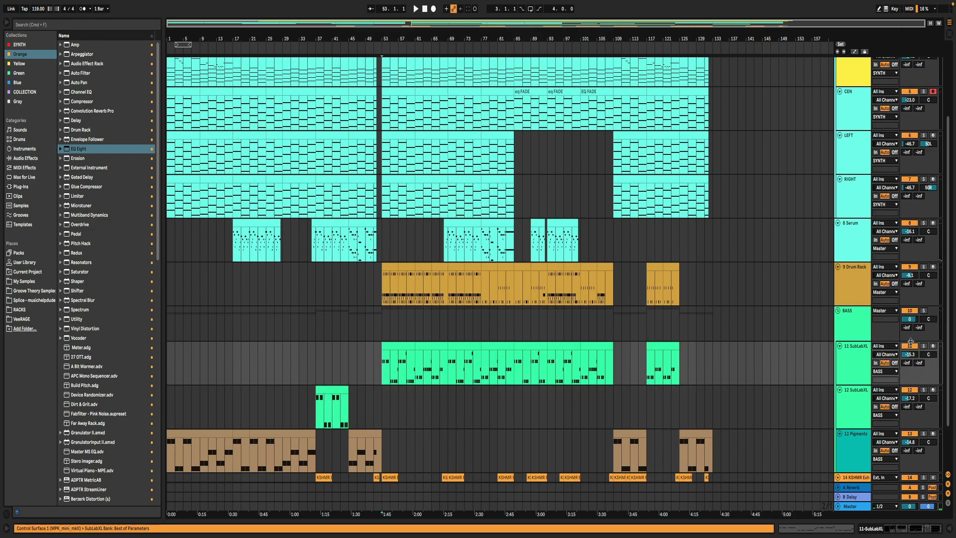
double_click(407, 344)
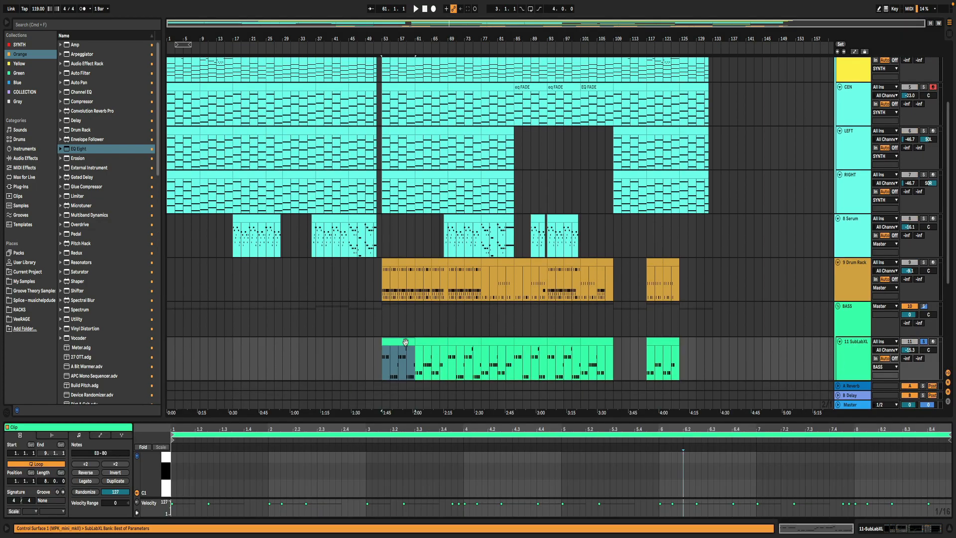
key("space")
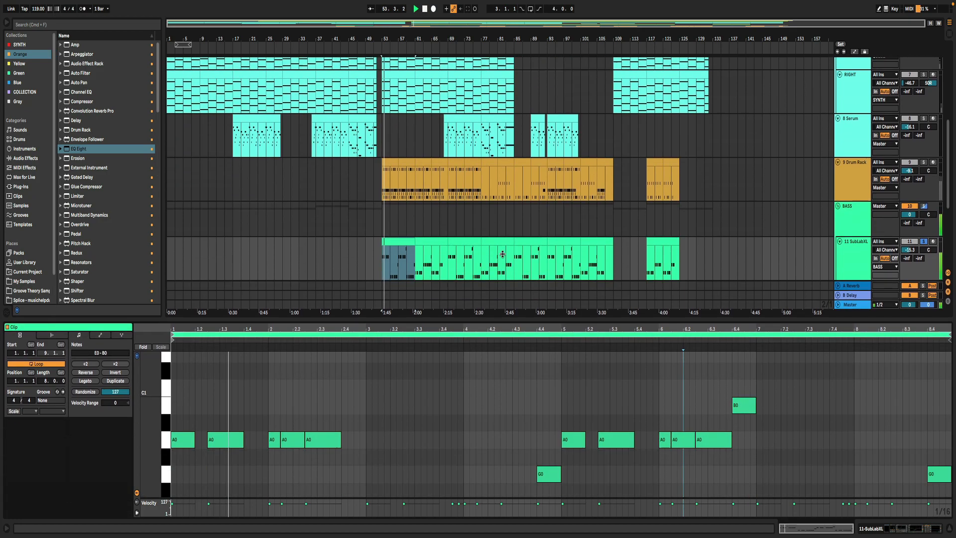
left_click_drag(502, 254, 501, 220)
left_click(446, 314)
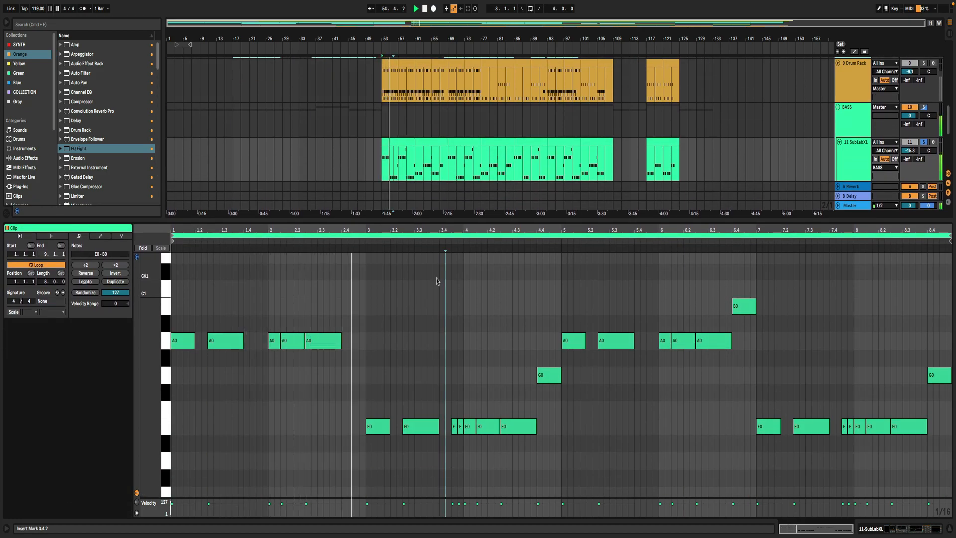
left_click(359, 274)
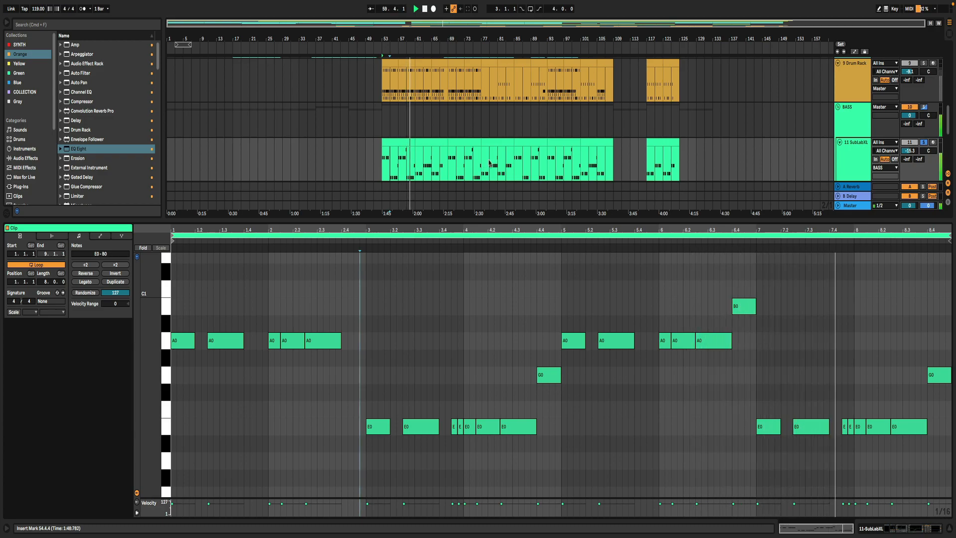
- Show the notes of the 11 SubLabXL clip at bar 61, then unsolo the track and collapse the note editor
left_click(444, 144)
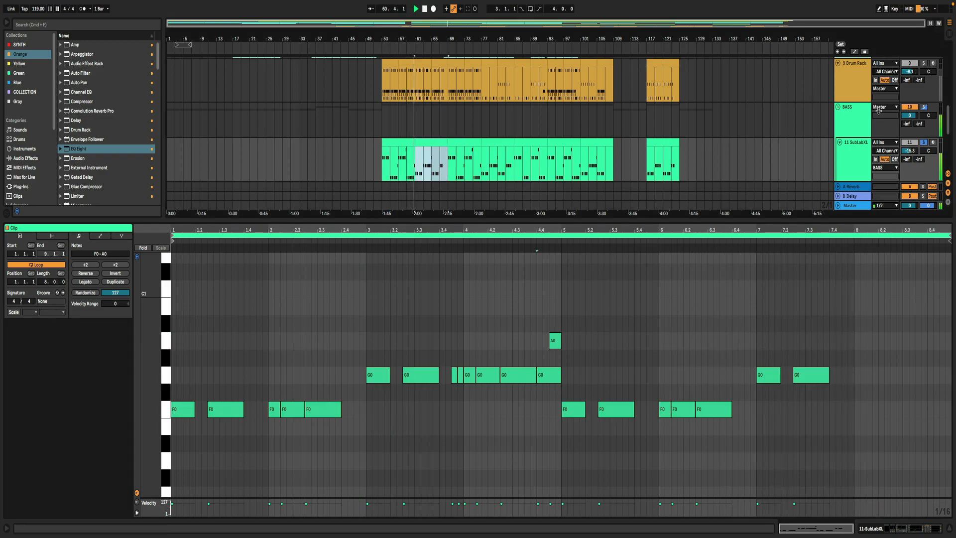
left_click(925, 142)
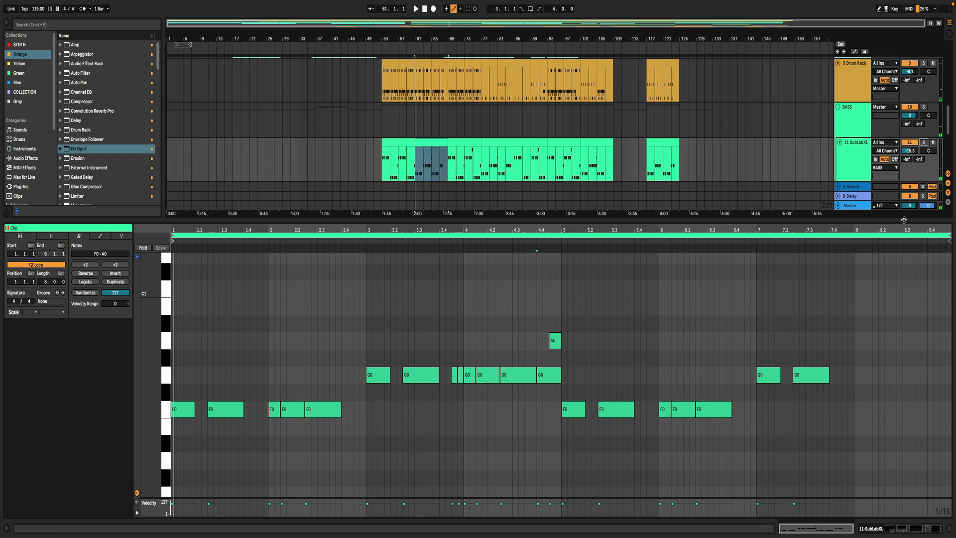
left_click_drag(904, 220, 936, 537)
- Solo the 9 Drum Rack track and audition its first clip at bar 53 with the drum pattern in an enlarged editor
left_click(384, 232)
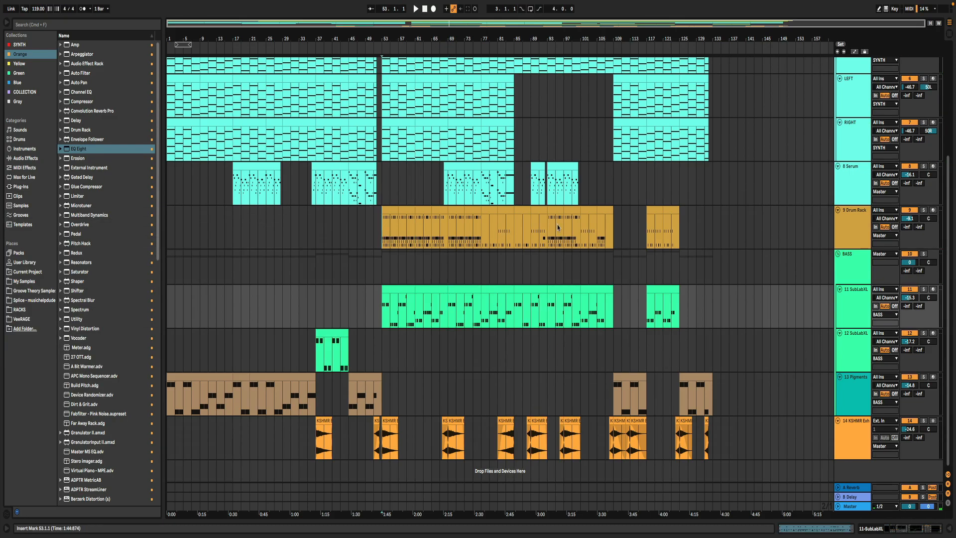
left_click(924, 211)
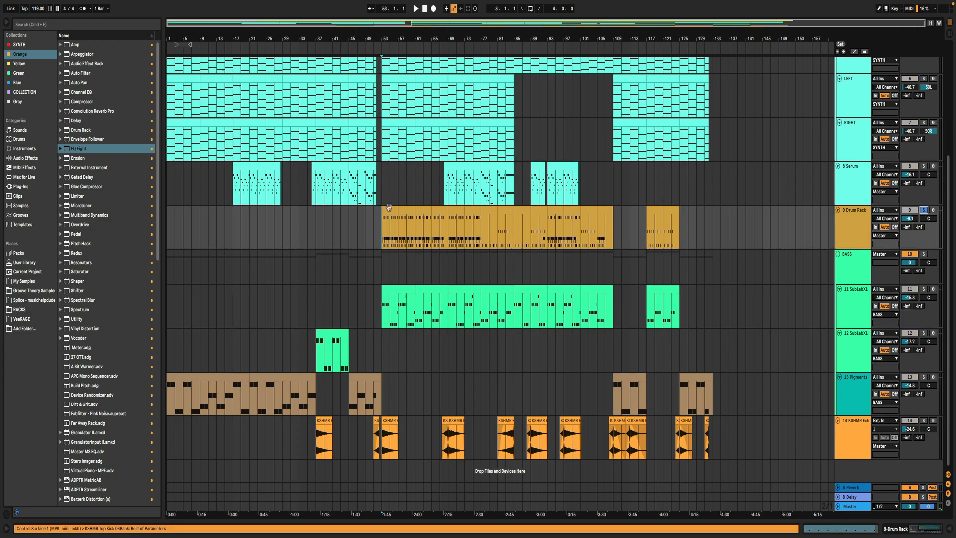
left_click_drag(385, 209, 393, 213)
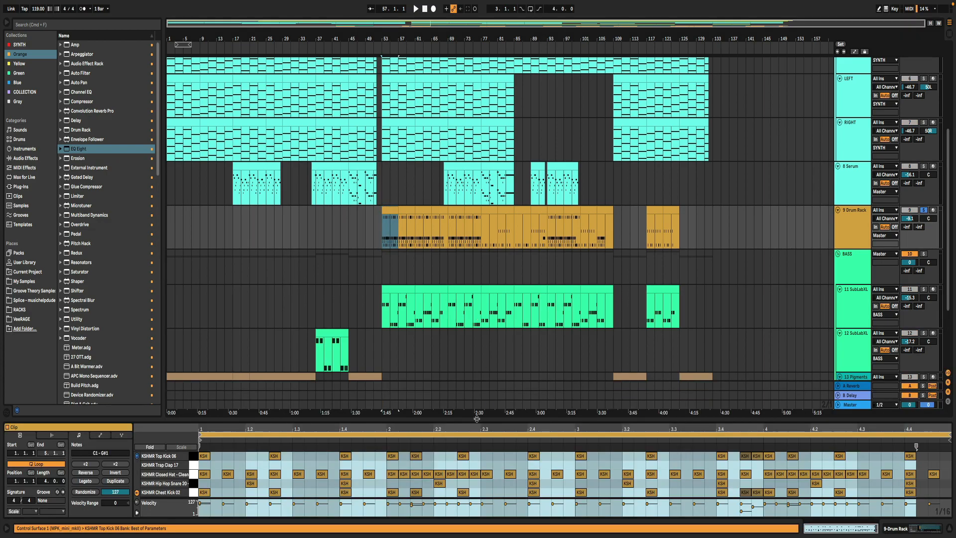
left_click_drag(477, 419, 477, 207)
left_click(418, 363)
key("space")
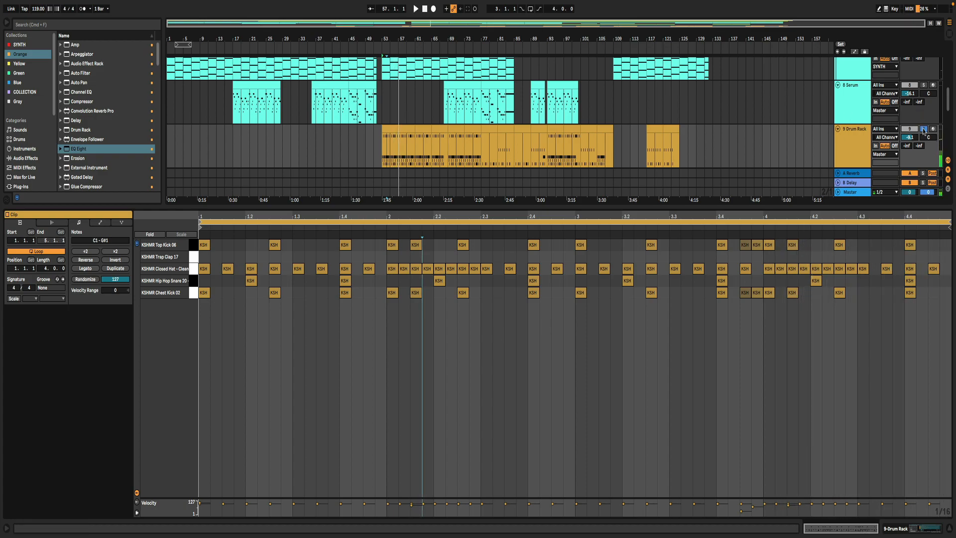
- Open the Drum Rack clip at bar 81 and play its pattern with the track soloed
left_click(505, 131)
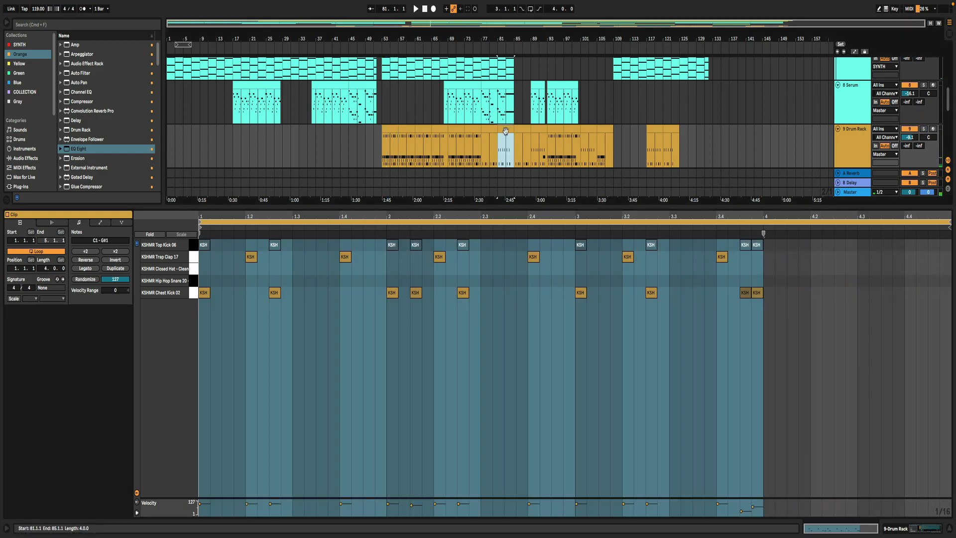
left_click(925, 128)
key("space")
left_click(309, 372)
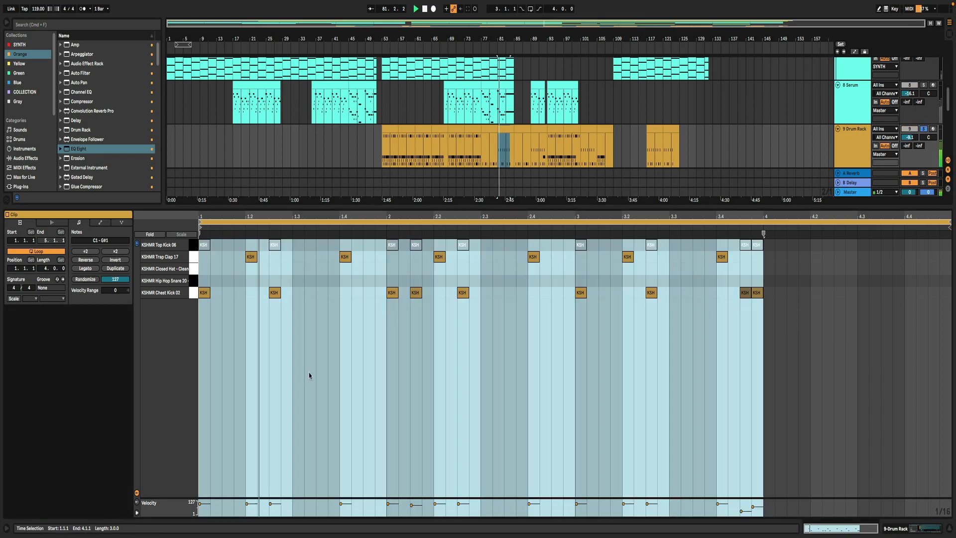
left_click(419, 360)
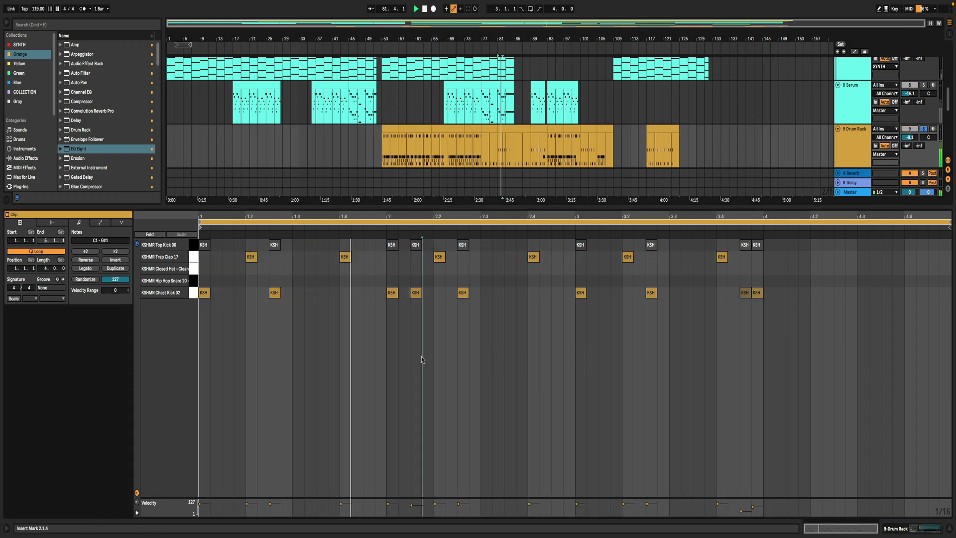
- Unsolo the 9 Drum Rack track with playback stopped and collapse the note editor
left_click(927, 128)
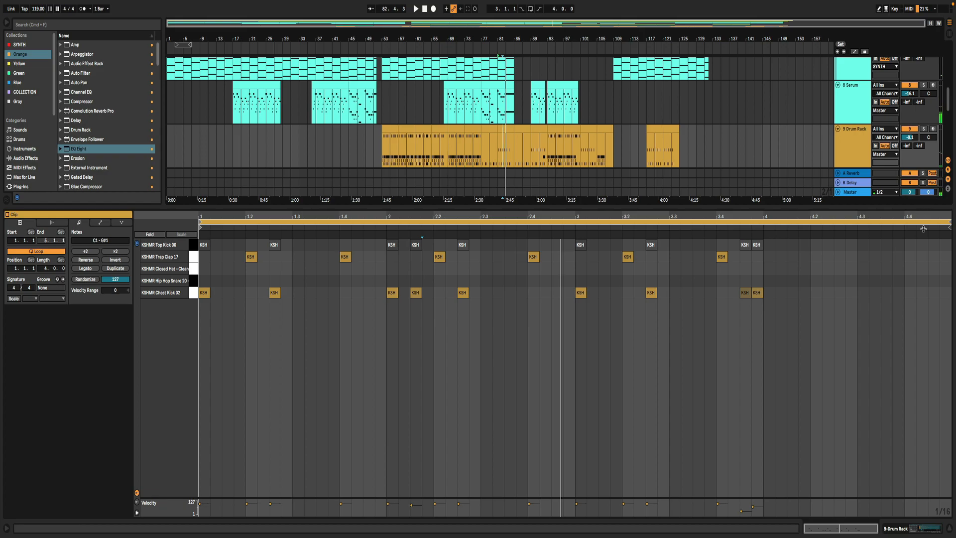
left_click(949, 528)
scroll(495, 223, "up", 5)
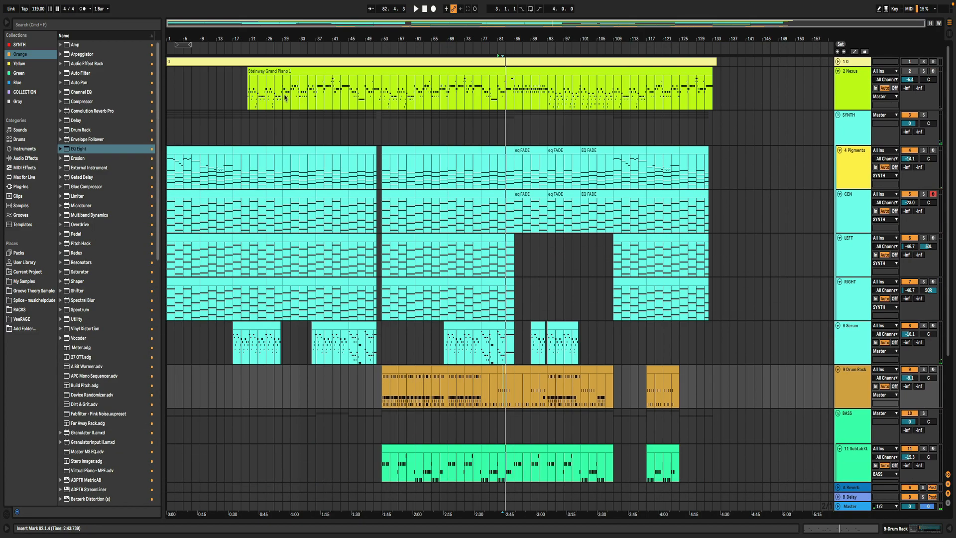
- Activate the 2 Nexus track and play the full arrangement from bar 13
left_click(217, 124)
left_click(910, 72)
key("space")
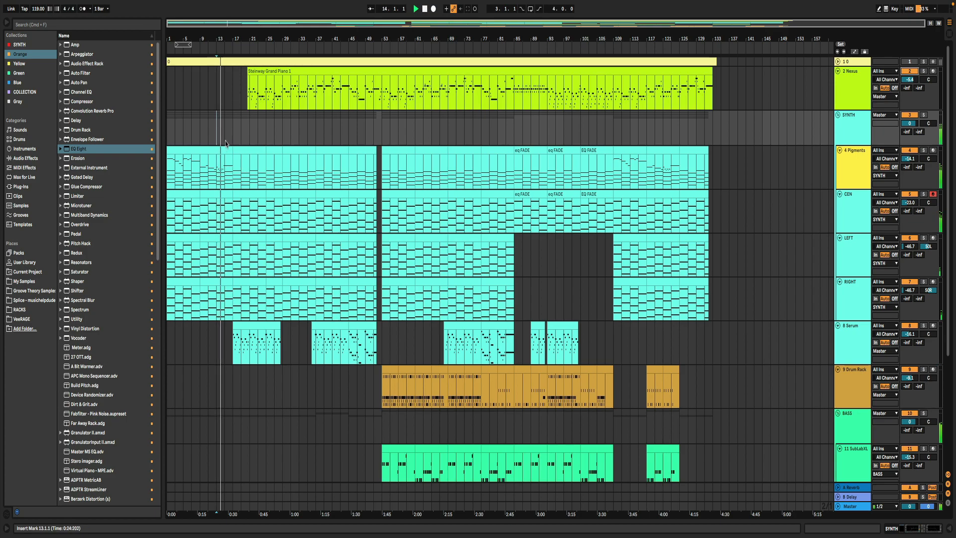
- Look over the arrangement's tracks during playback and raise the 2 Nexus track's volume to -5.8 dB
scroll(226, 137, "down", 5)
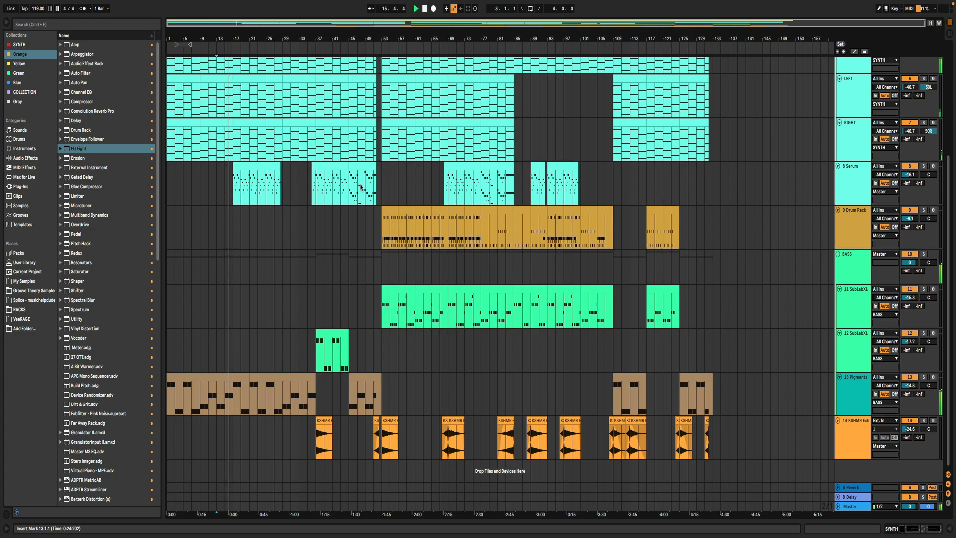
scroll(361, 188, "up", 5)
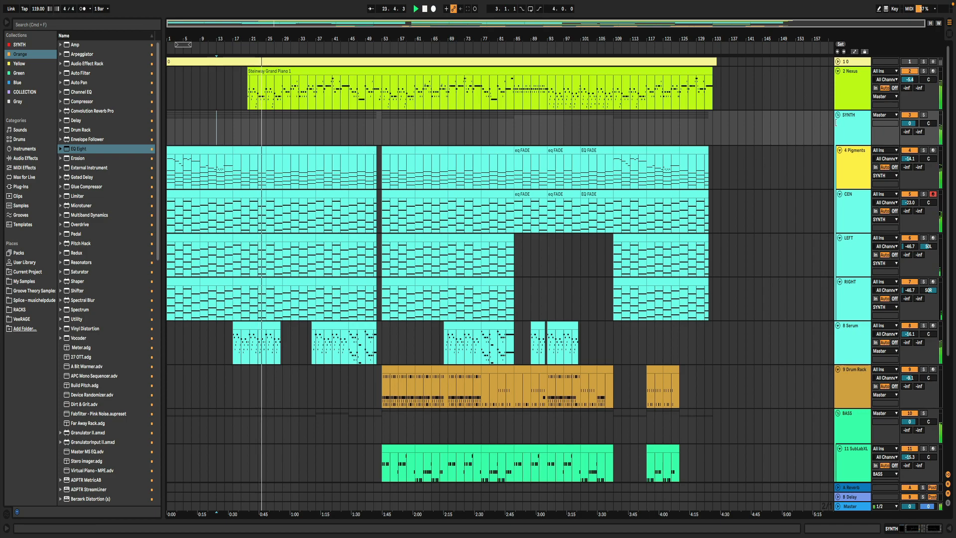
scroll(915, 81, "down", 5)
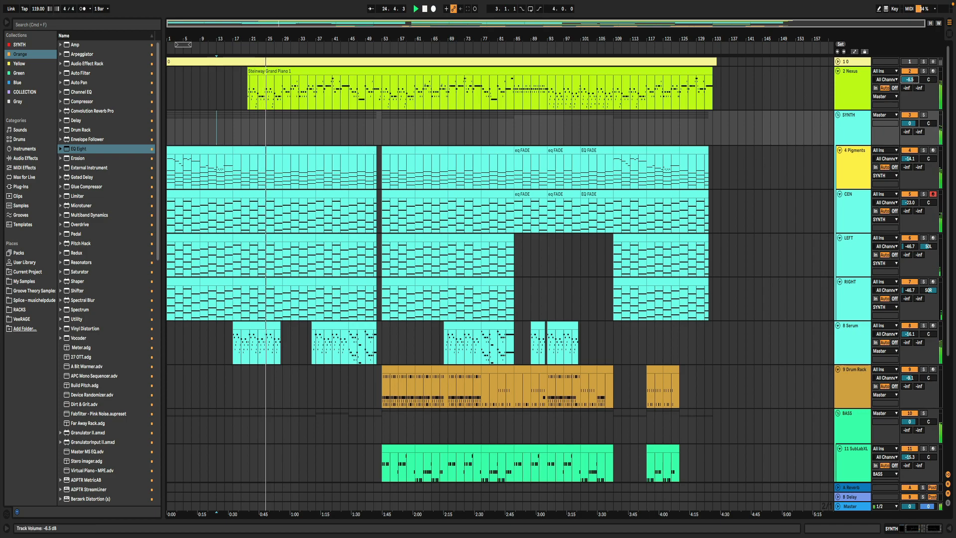
scroll(910, 80, "up", 1)
left_click(861, 92)
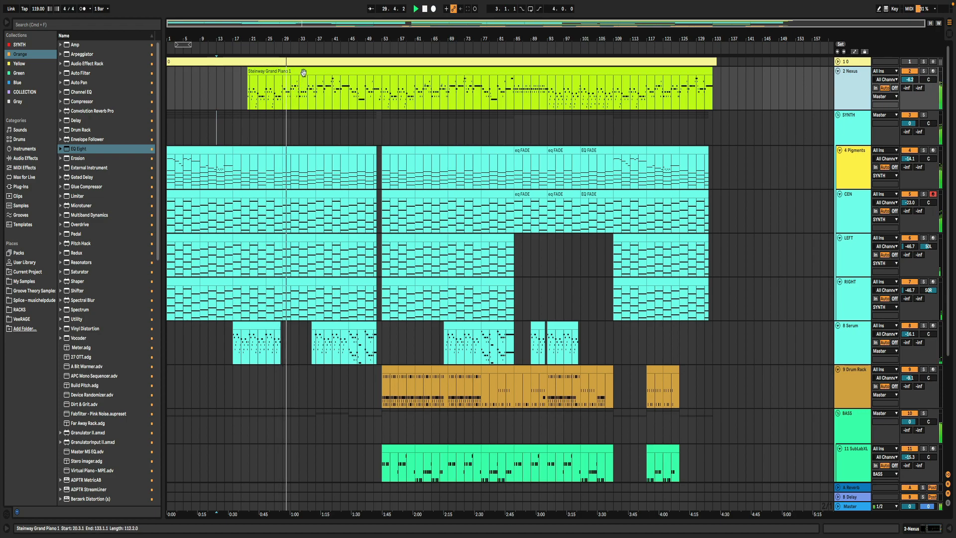
left_click(857, 162)
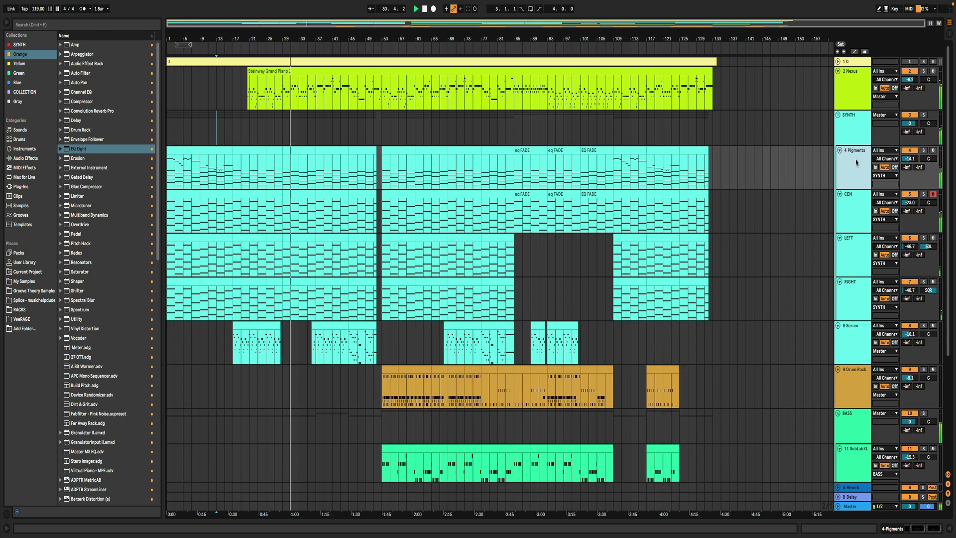
scroll(463, 202, "down", 6)
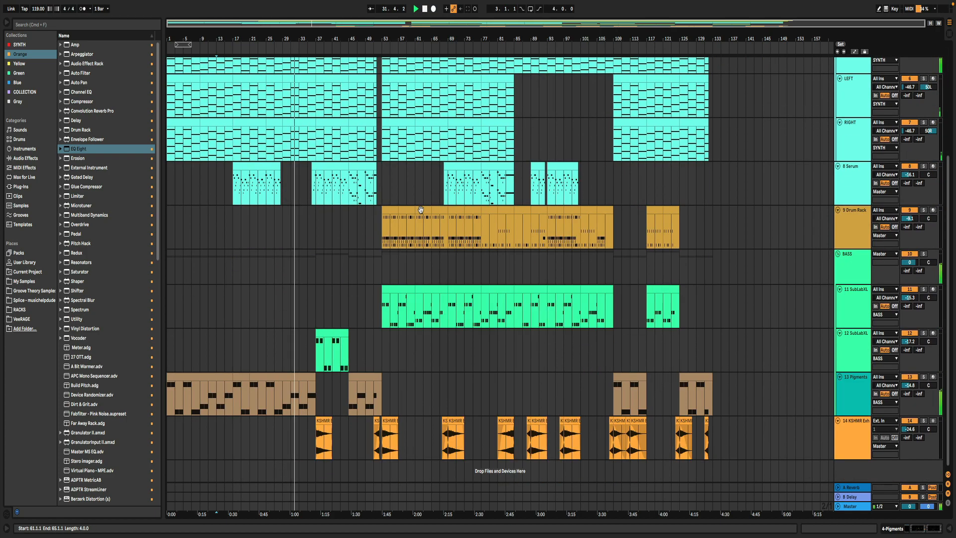
scroll(691, 181, "up", 5)
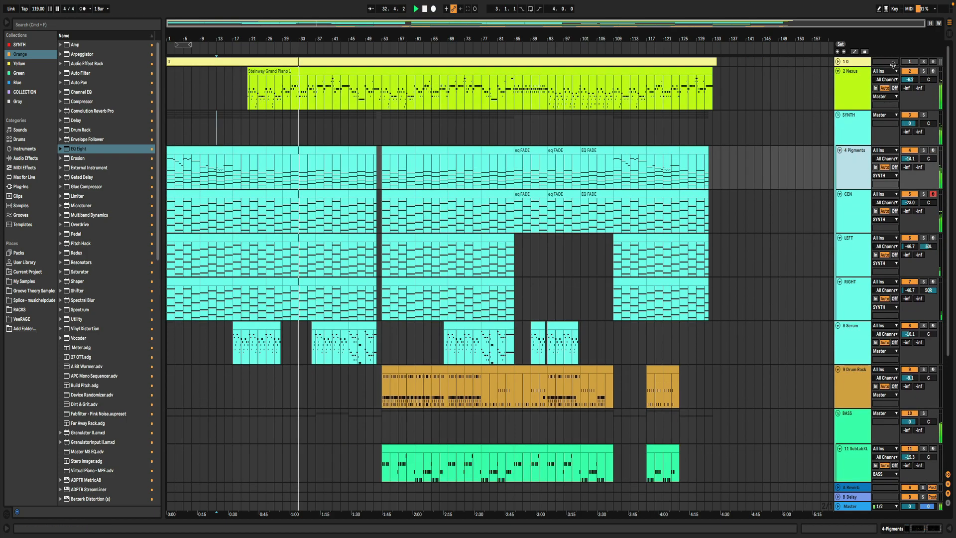
left_click_drag(909, 79, 909, 78)
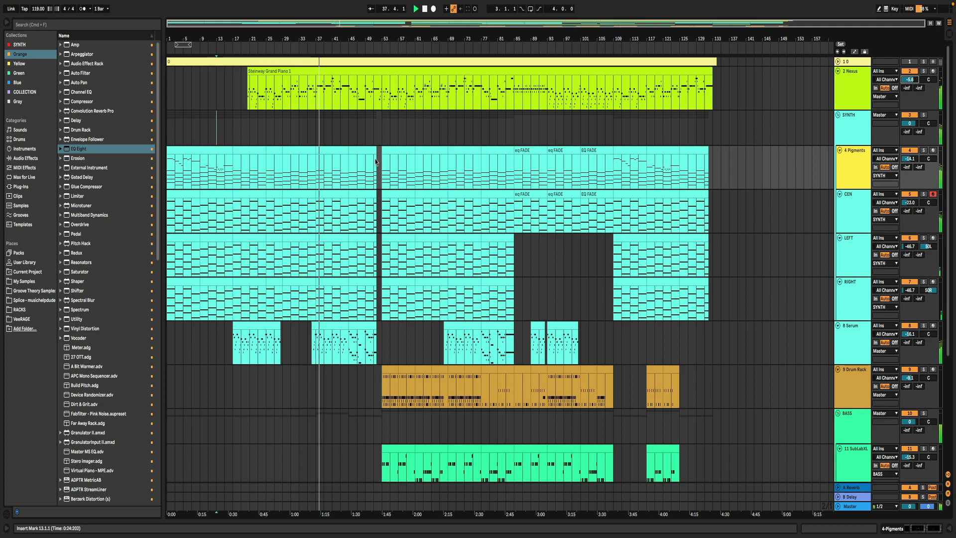
- Show the automation lanes, look over the SYNTH, CEN and LEFT track automation, and hide the lanes again
scroll(369, 264, "down", 6)
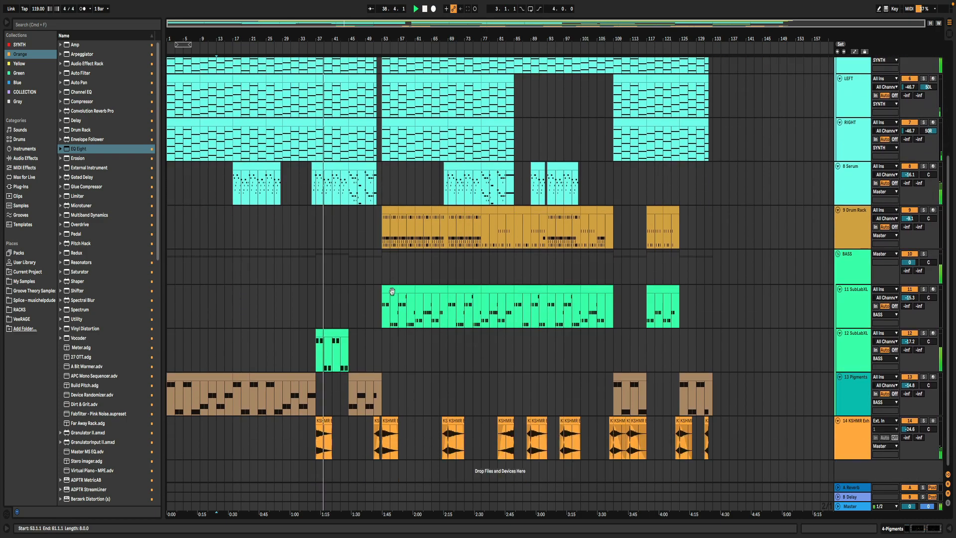
scroll(384, 274, "up", 6)
key("a")
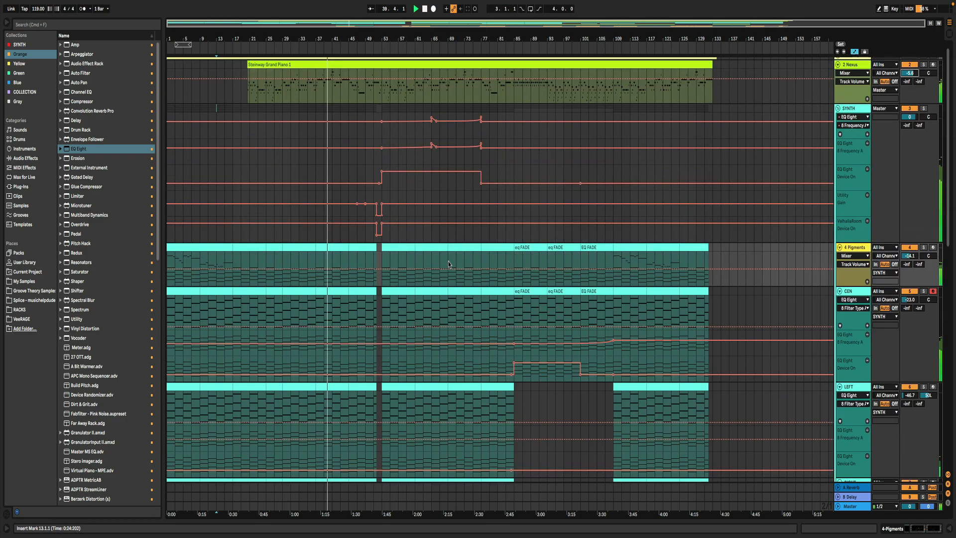
mouse_move(949, 168)
left_mouse_down()
mouse_move(955, 388)
mouse_move(952, 162)
left_mouse_up()
key("a")
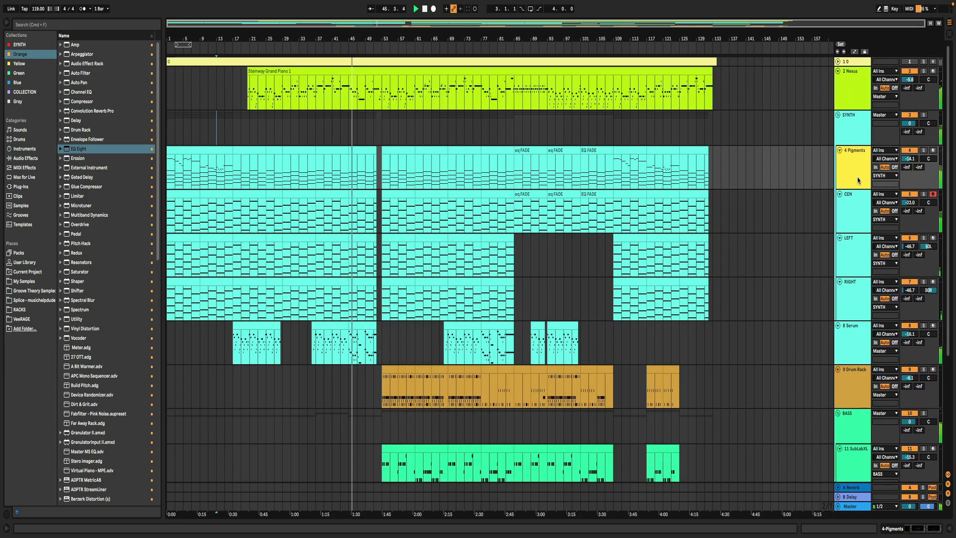
- Examine the Master track's device chain, unfold and refold the track, then close the device view
left_click(849, 140)
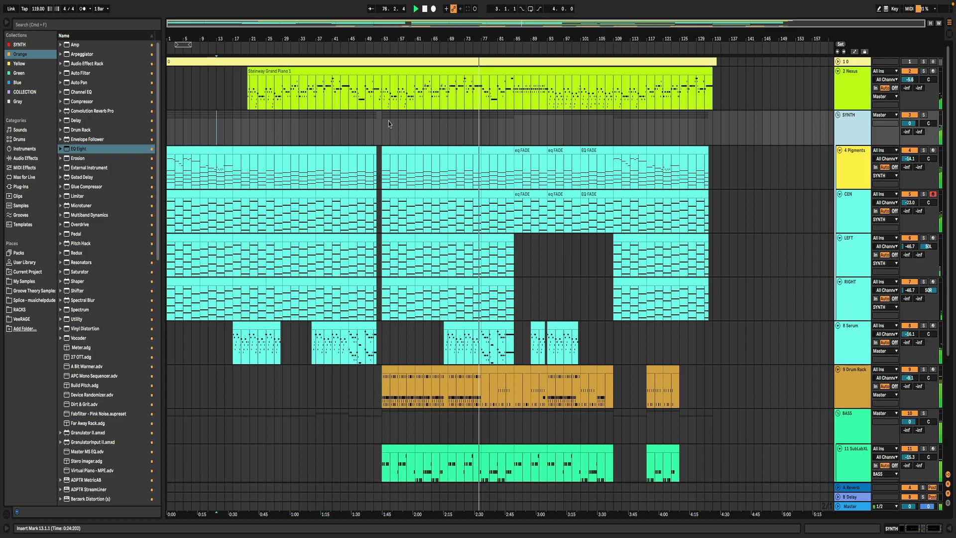
scroll(585, 273, "down", 3)
scroll(585, 274, "down", 3)
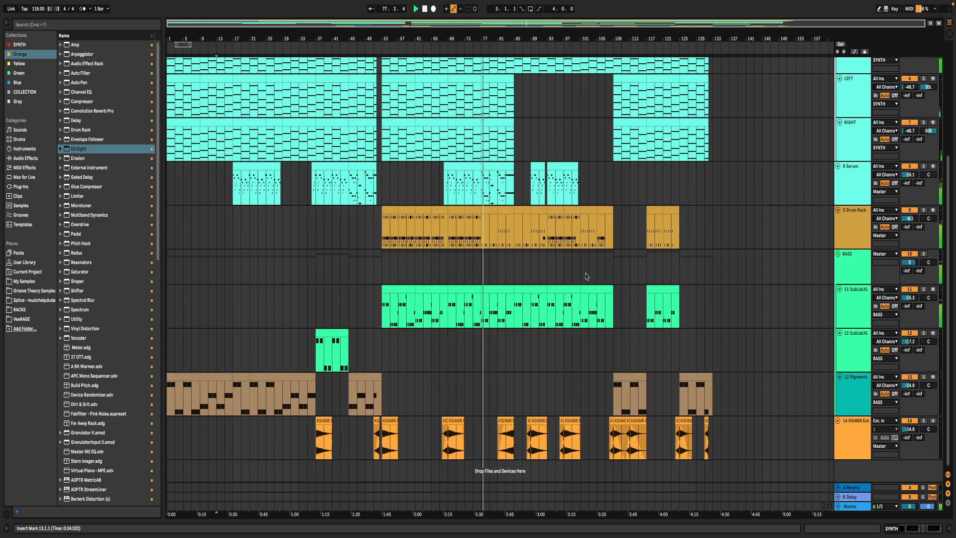
left_click(849, 505)
left_click(849, 505)
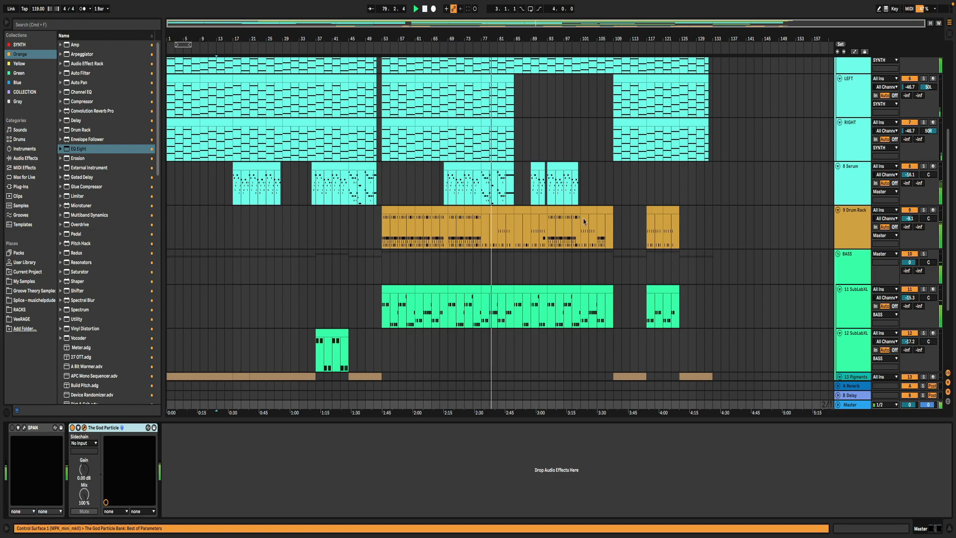
left_click_drag(600, 111, 544, 282)
left_click(357, 287)
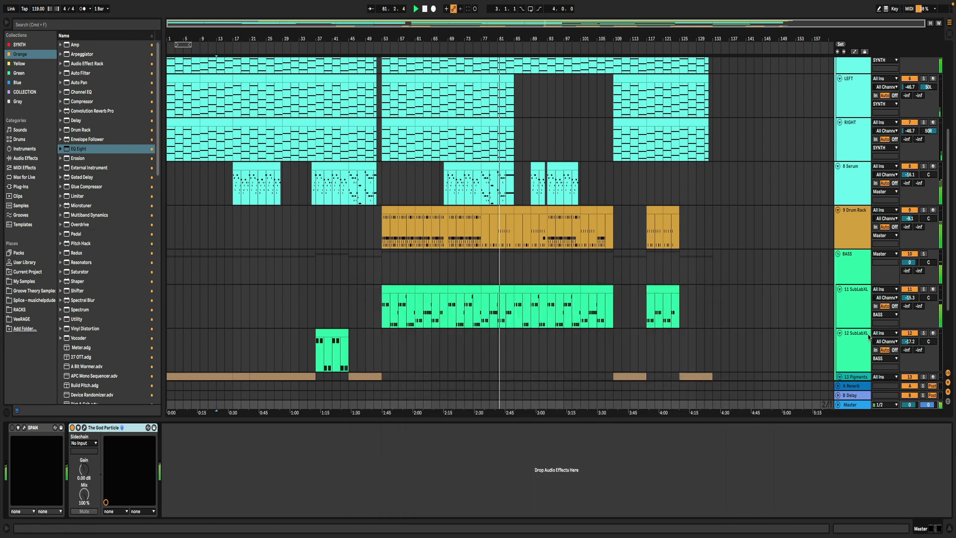
left_click(839, 405)
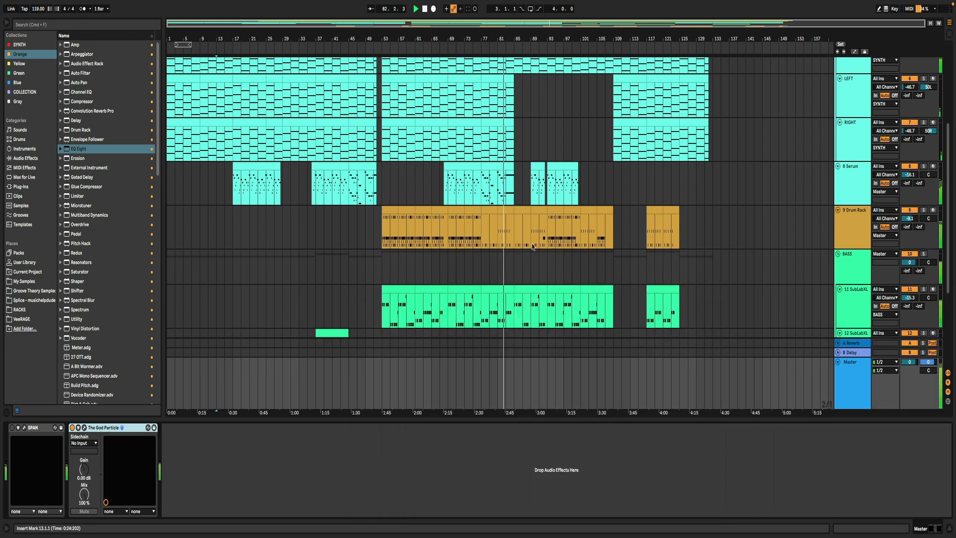
left_click(838, 363)
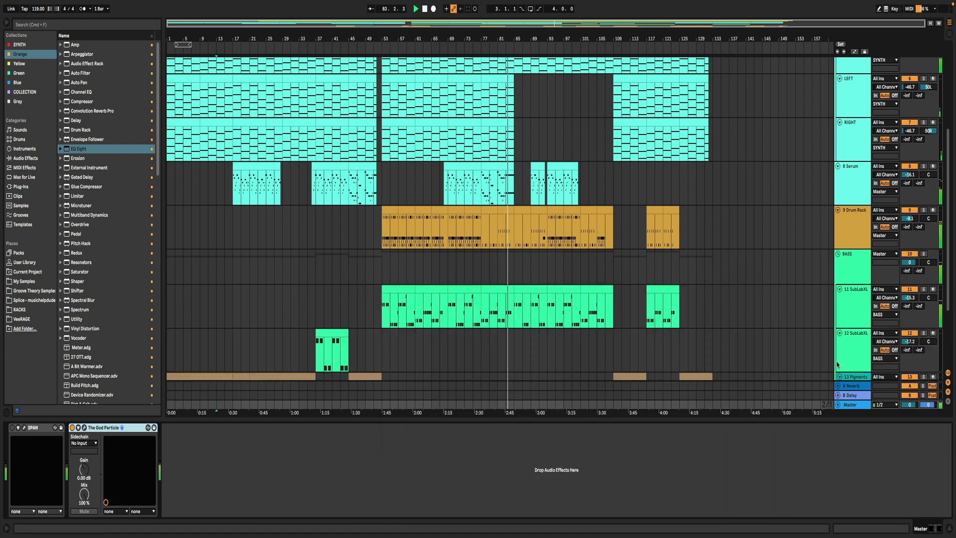
left_click(948, 530)
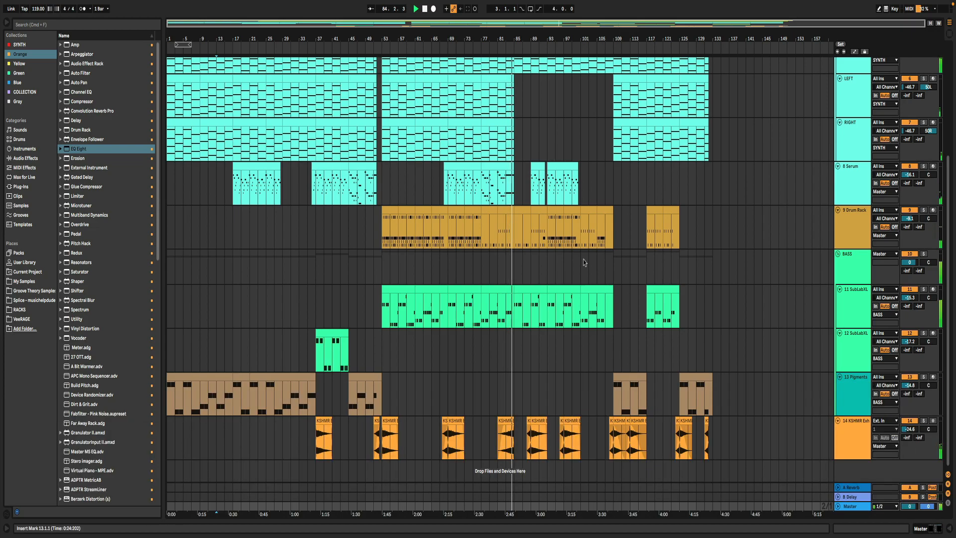
- Open the device view and review the device chains of the 4 Pigments, CEN, LEFT and RIGHT tracks
scroll(648, 224, "up", 5)
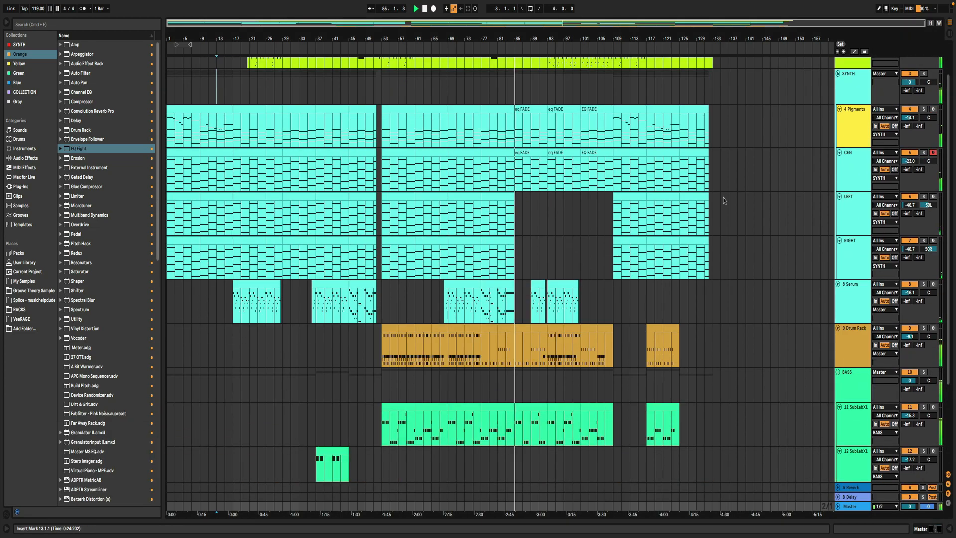
double_click(855, 127)
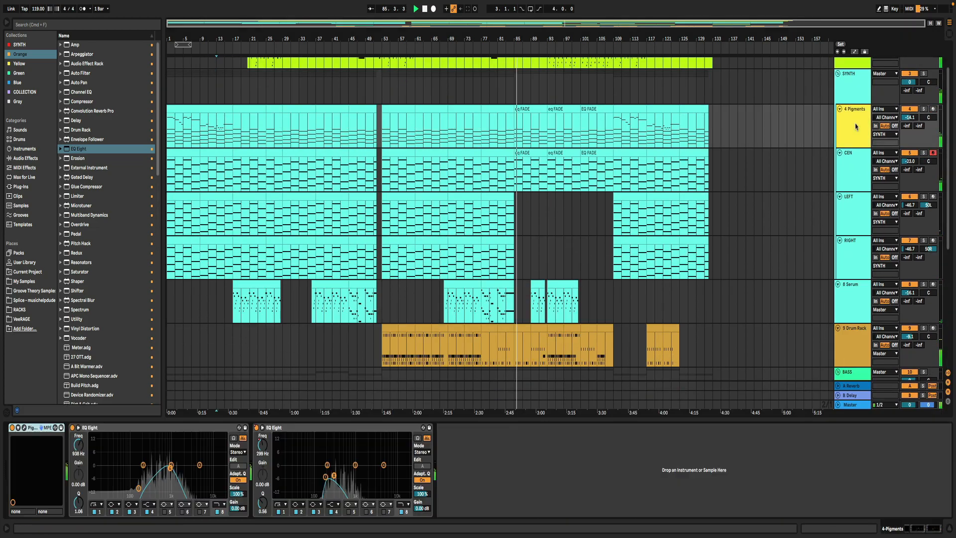
left_click(853, 158)
left_click(854, 205)
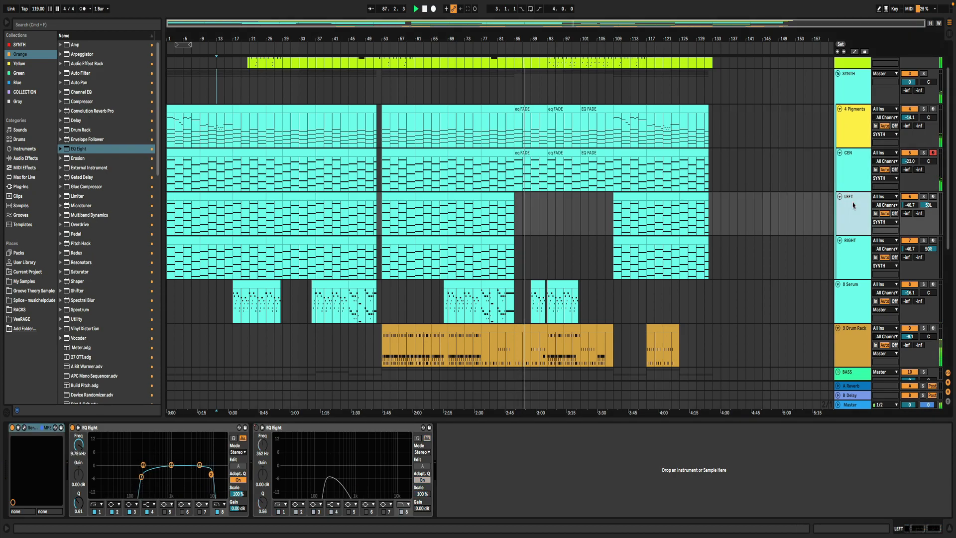
left_click(856, 258)
- Review the device chains of the 8 Serum, 9 Drum Rack and 11 SubLabXL tracks
left_click(857, 280)
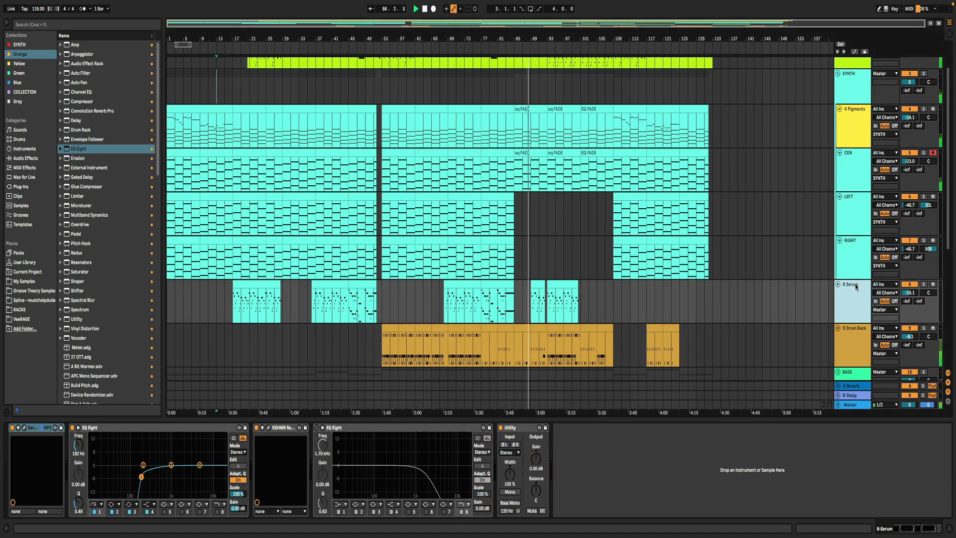
scroll(856, 280, "down", 3)
left_click(856, 280)
scroll(856, 279, "down", 3)
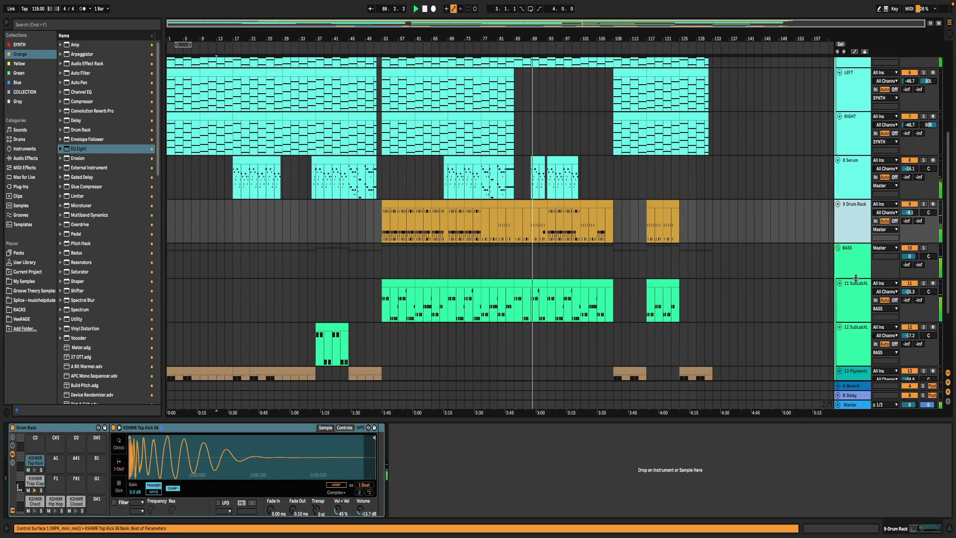
left_click(856, 282)
- Deactivate the section of the 2 Nexus track's Steinway Grand Piano 1 clip from bar 93 to bar 111
scroll(652, 220, "up", 1)
scroll(652, 220, "up", 5)
scroll(638, 199, "down", 6)
scroll(598, 149, "up", 9)
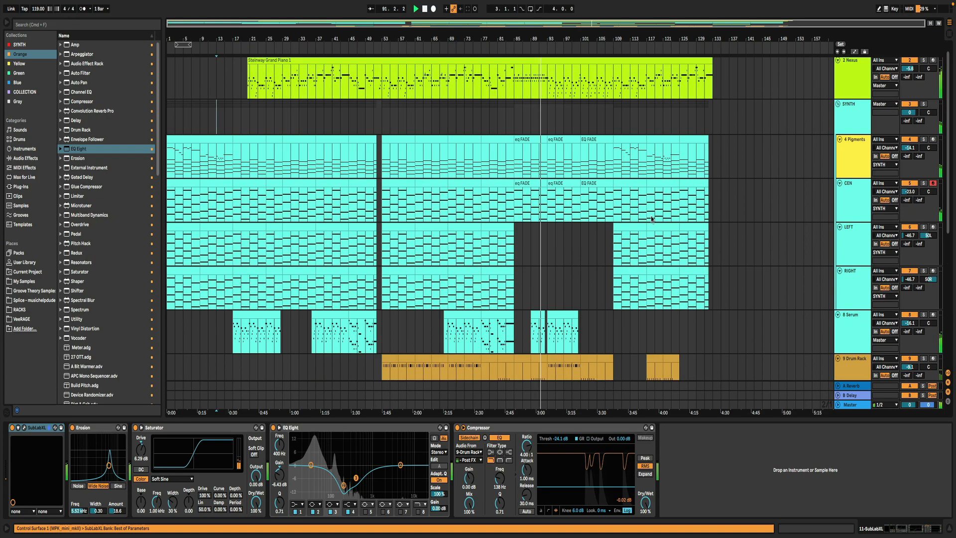
left_click_drag(549, 94, 619, 103)
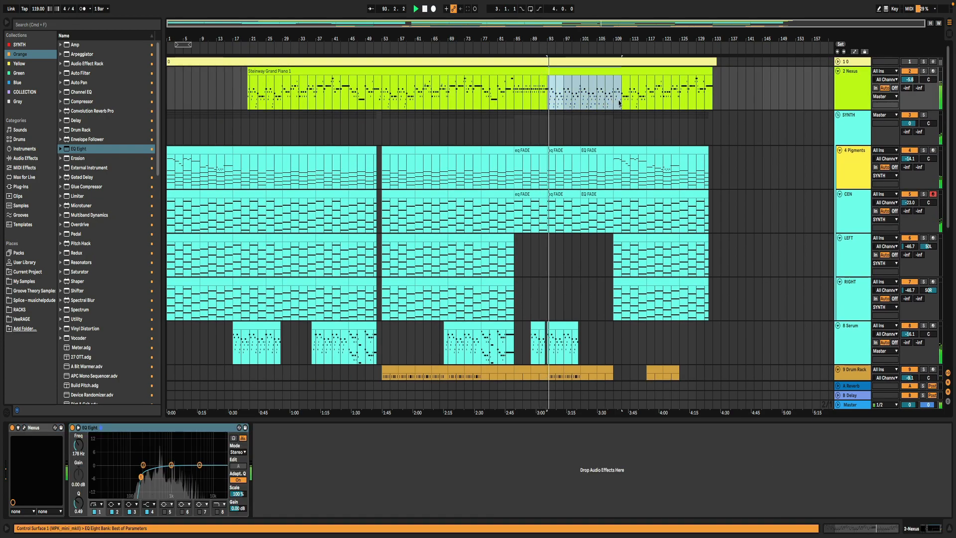
key("0")
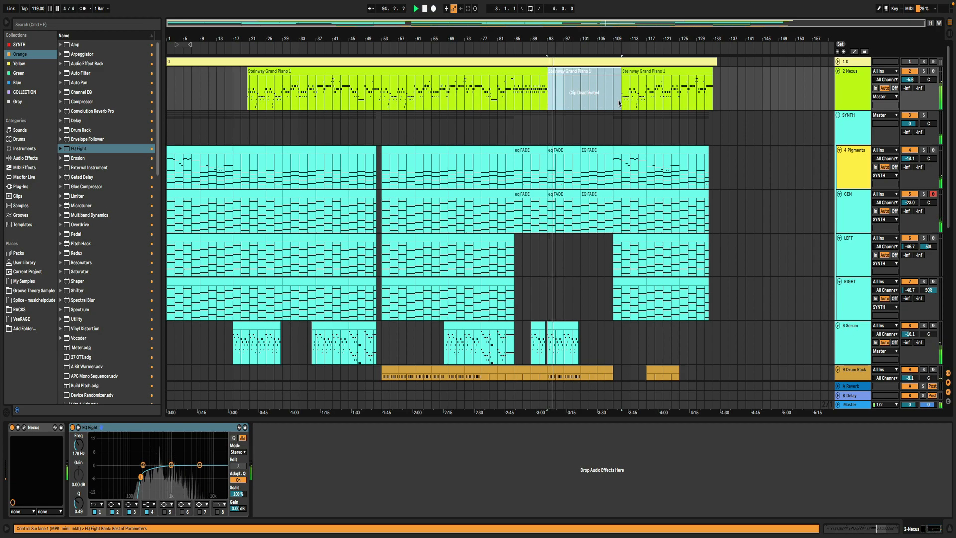
- Check the devices on the 14 KSHMR Exhaust, 12 SubLabXL, 11 SubLabXL, BASS and 9 Drum Rack tracks
scroll(734, 216, "down", 5)
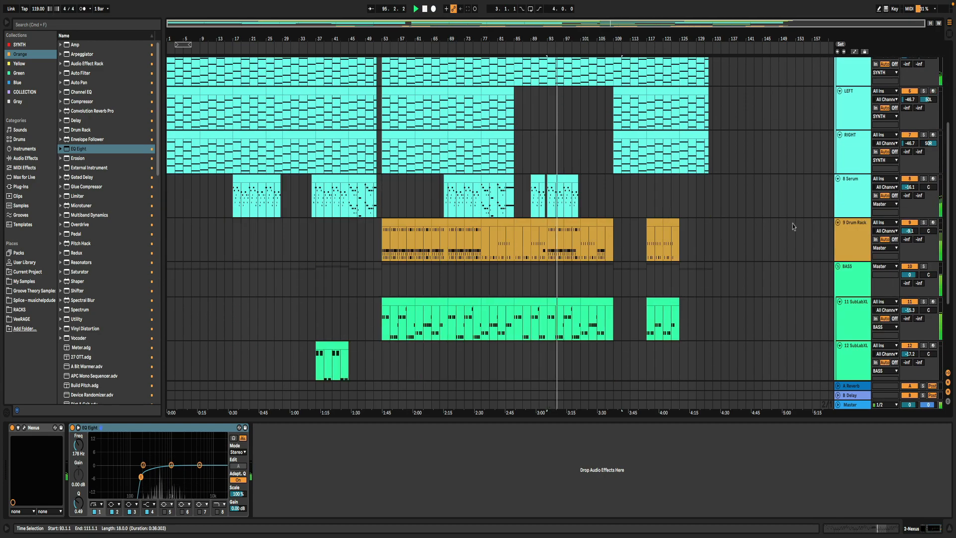
scroll(793, 223, "down", 4)
scroll(794, 225, "down", 2)
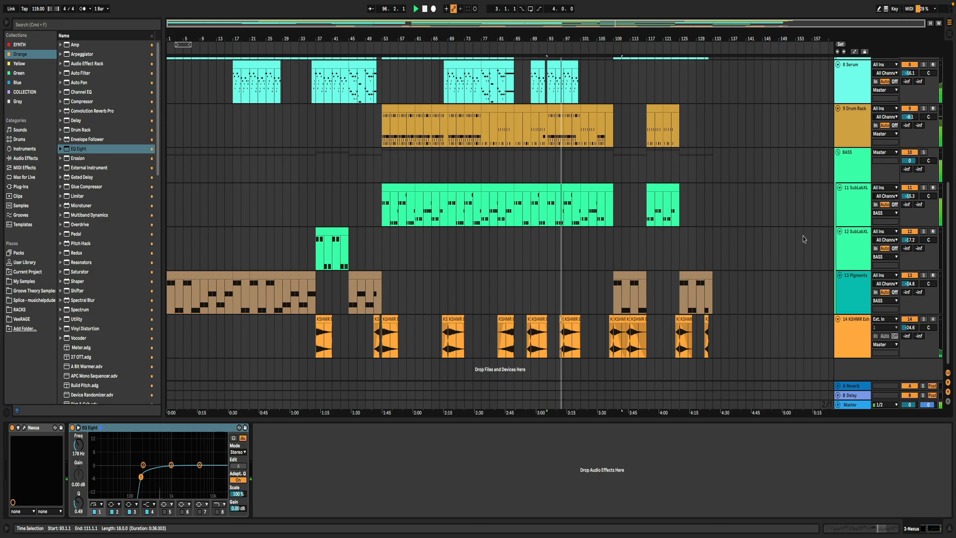
left_click(843, 332)
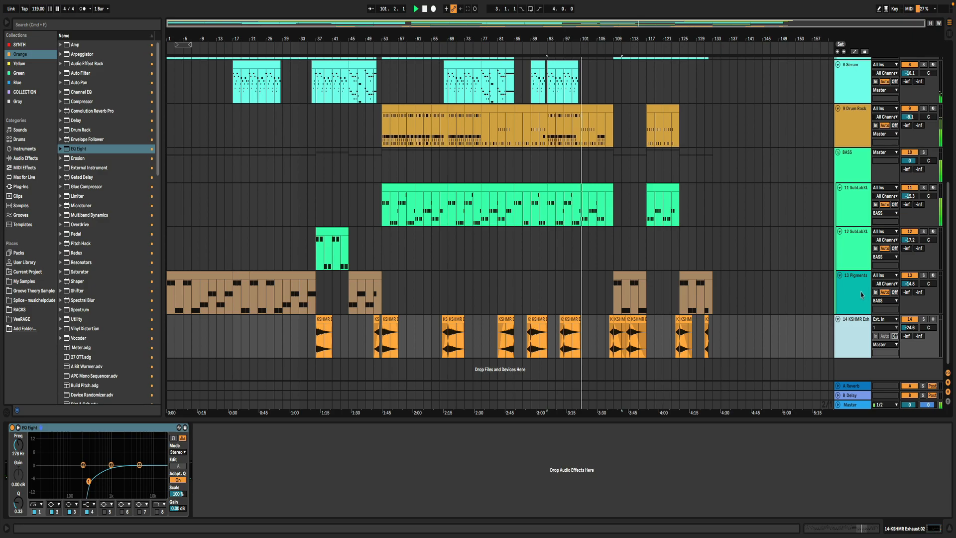
left_click(868, 252)
left_click(857, 215)
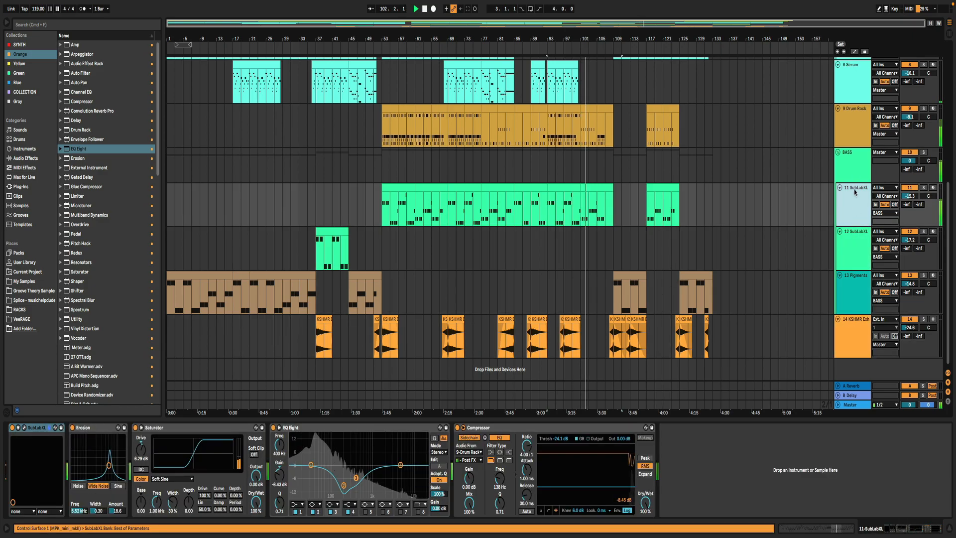
left_click(857, 171)
left_click(856, 145)
- Continue up through the synth tracks from 8 Serum, showing the RIGHT track's devices, and return to the arrangement's first track
scroll(855, 145, "up", 3)
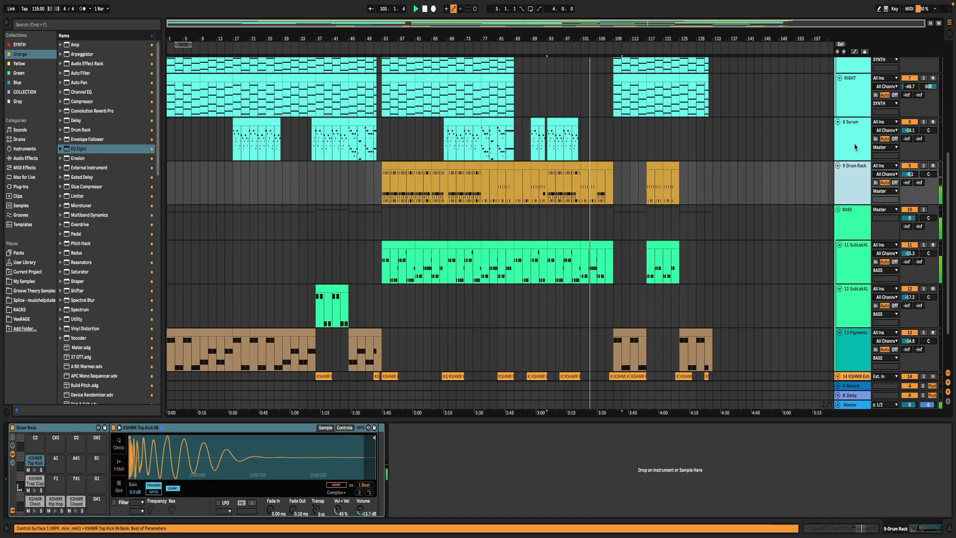
left_click(855, 151)
left_click(854, 167)
left_click(853, 140)
left_click(849, 105)
scroll(734, 201, "up", 6)
scroll(733, 201, "up", 2)
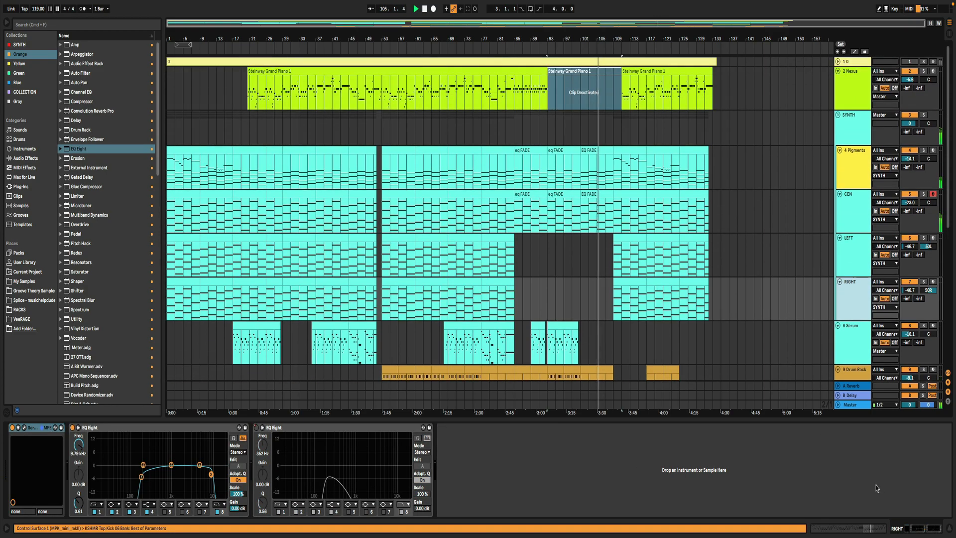
- Hide the device view and reactivate the 2 Nexus track's Steinway Grand Piano 1 clip from bar 93 to bar 111
left_click(950, 529)
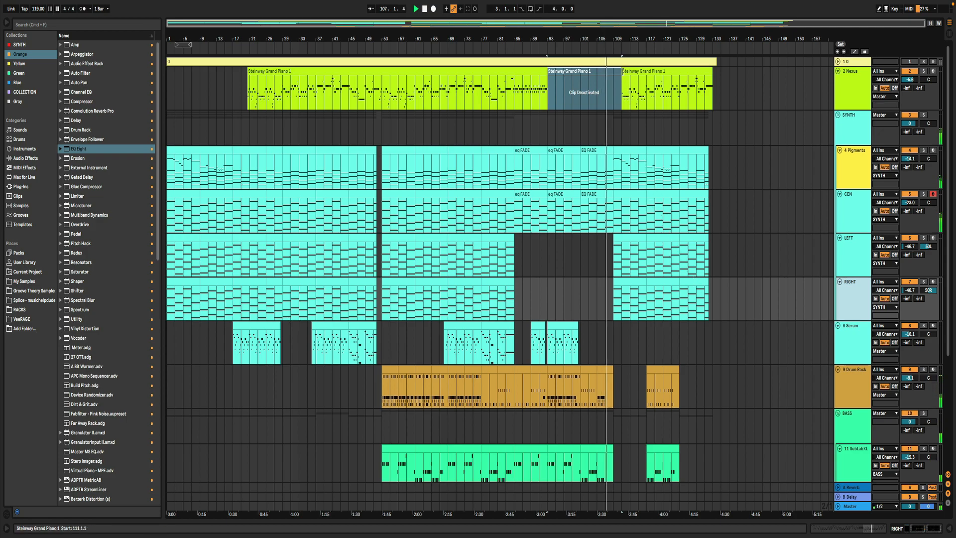
left_click(618, 71)
key("0")
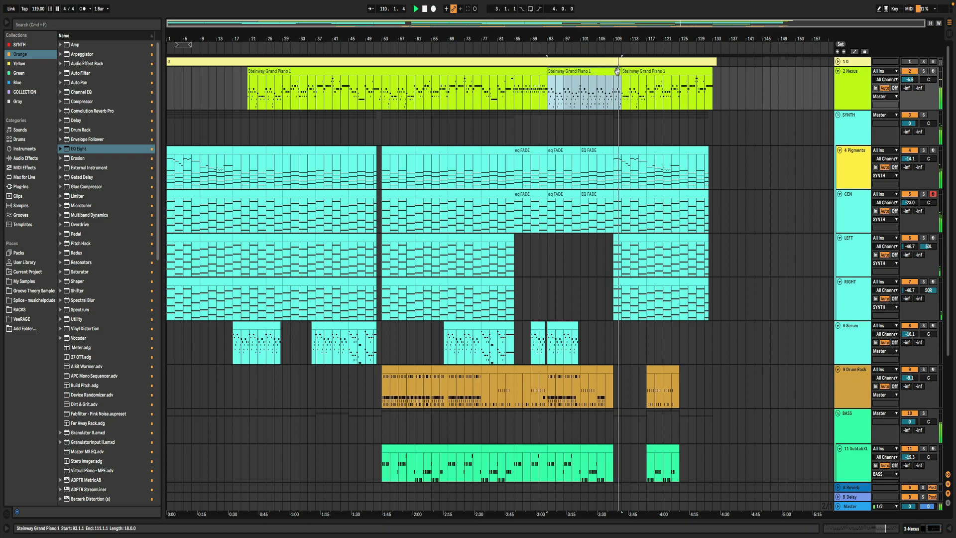
scroll(666, 197, "down", 4)
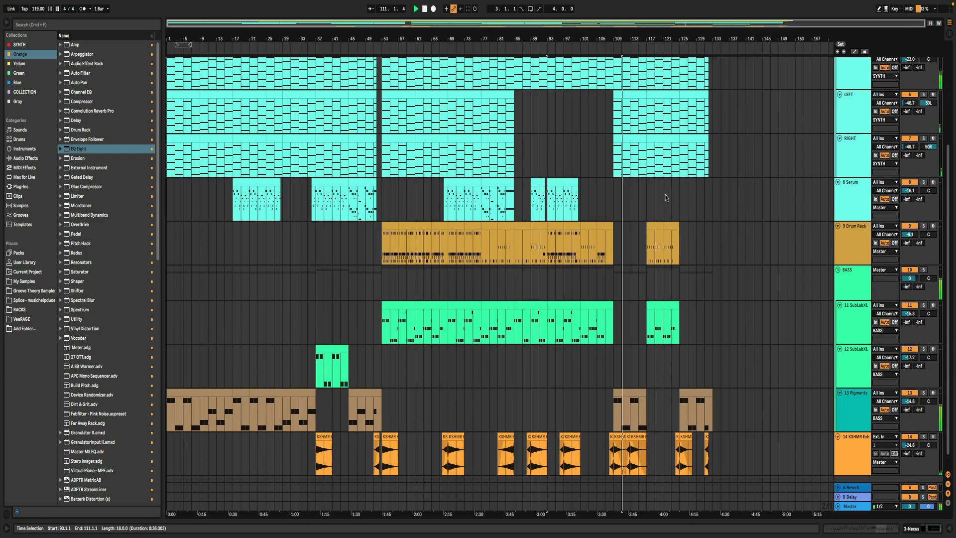
scroll(666, 198, "up", 2)
scroll(666, 197, "up", 2)
scroll(665, 197, "down", 4)
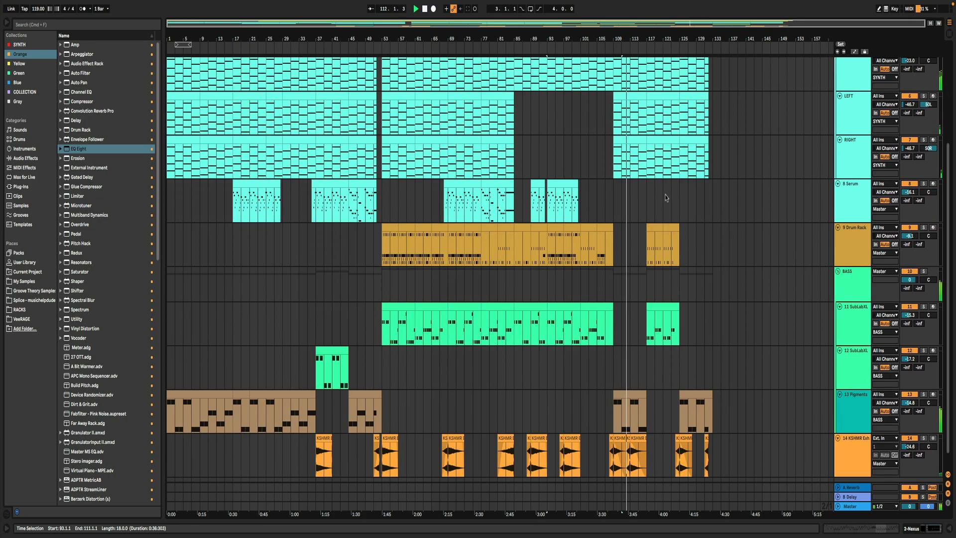
scroll(666, 197, "up", 6)
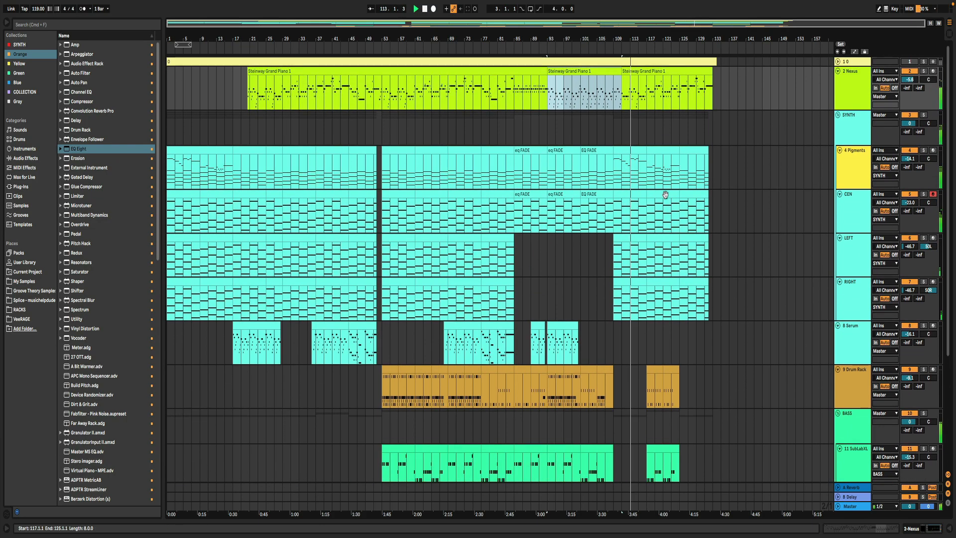
scroll(666, 194, "down", 1)
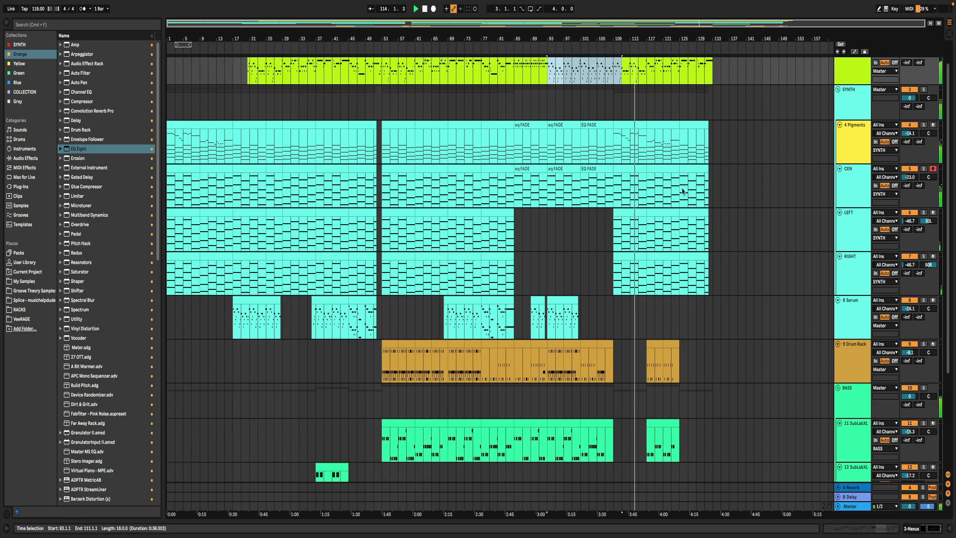
- Show the automation lanes across the arrangement and expand the SYNTH group to view its automation
left_click(839, 90)
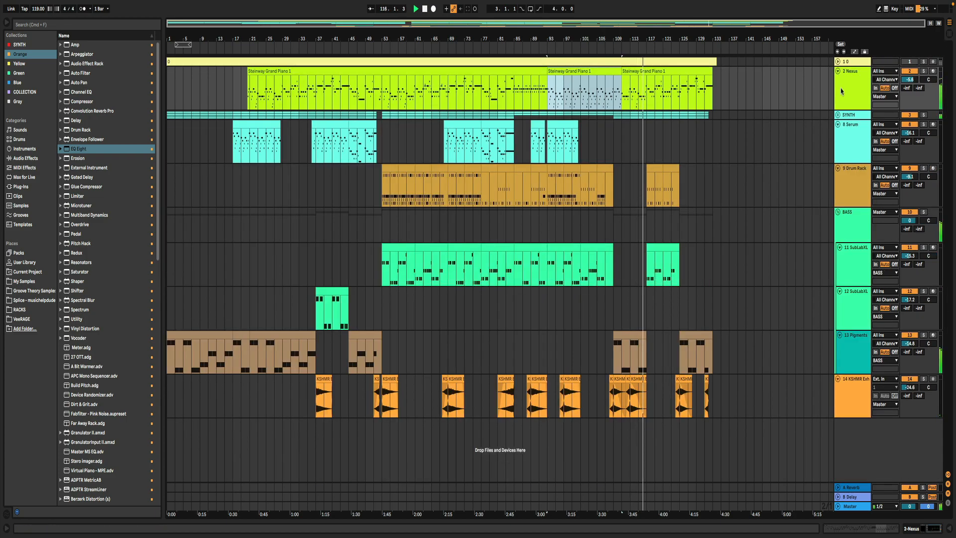
key("a")
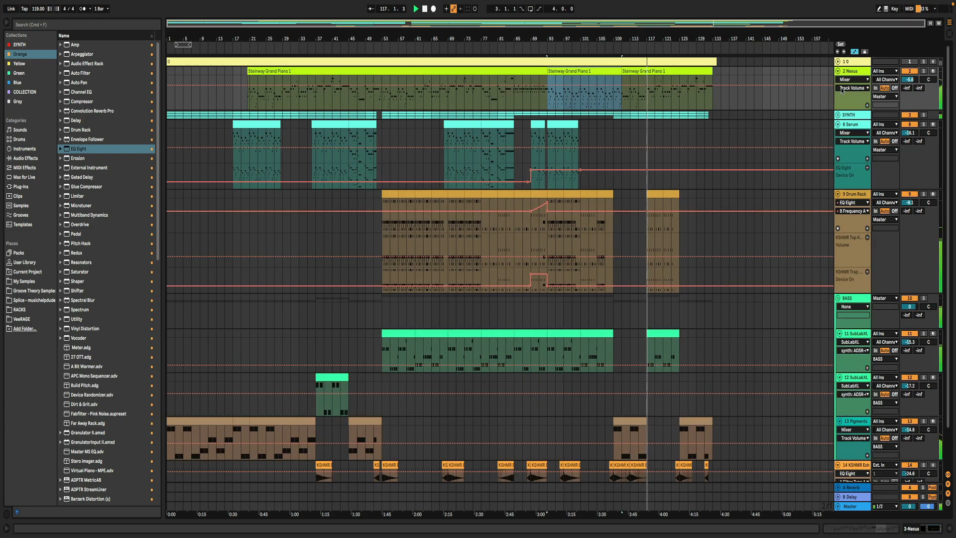
left_click(839, 114)
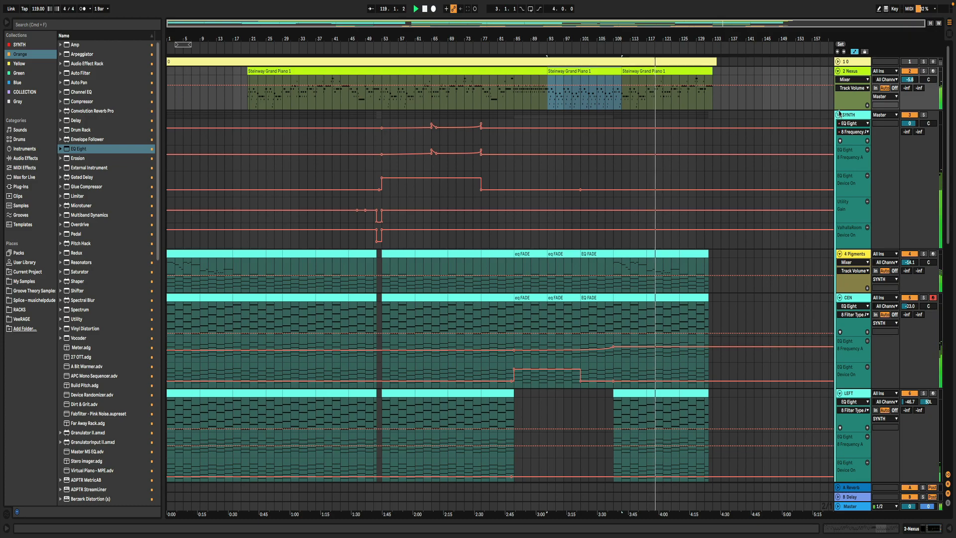
- Return to the clip view and collapse the SYNTH group, 8 Serum, 9 Drum Rack, the BASS group and the 14 KSHMR Exhaust track
left_click(838, 114)
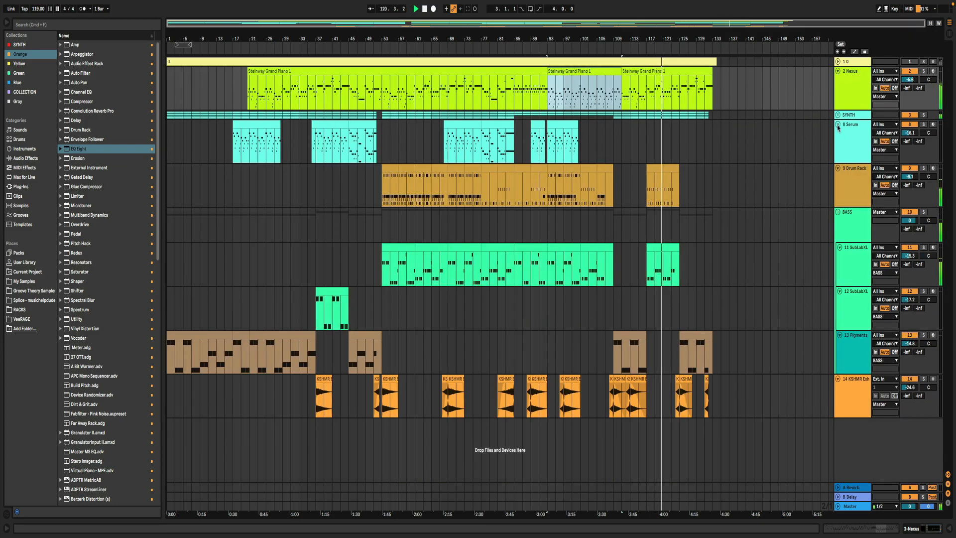
left_click(838, 124)
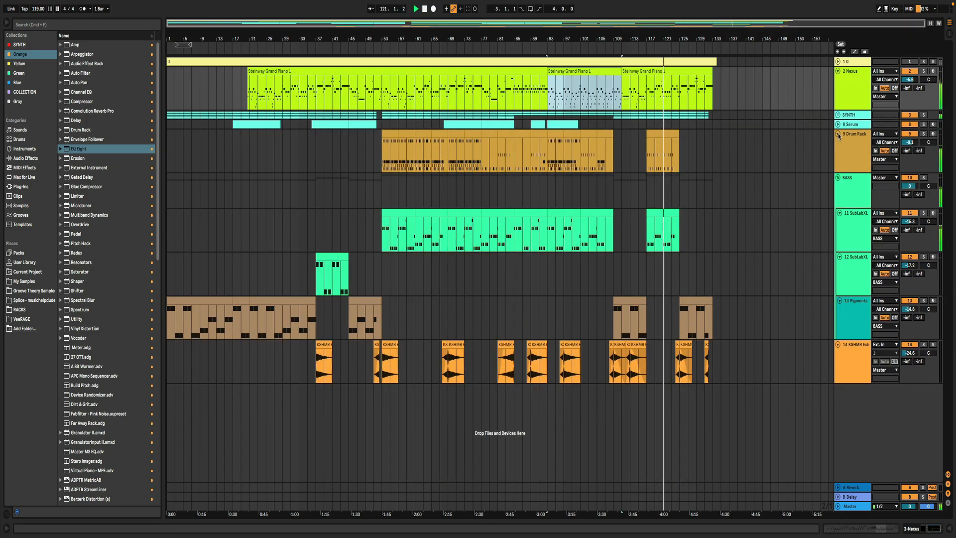
left_click(838, 134)
left_click(838, 143)
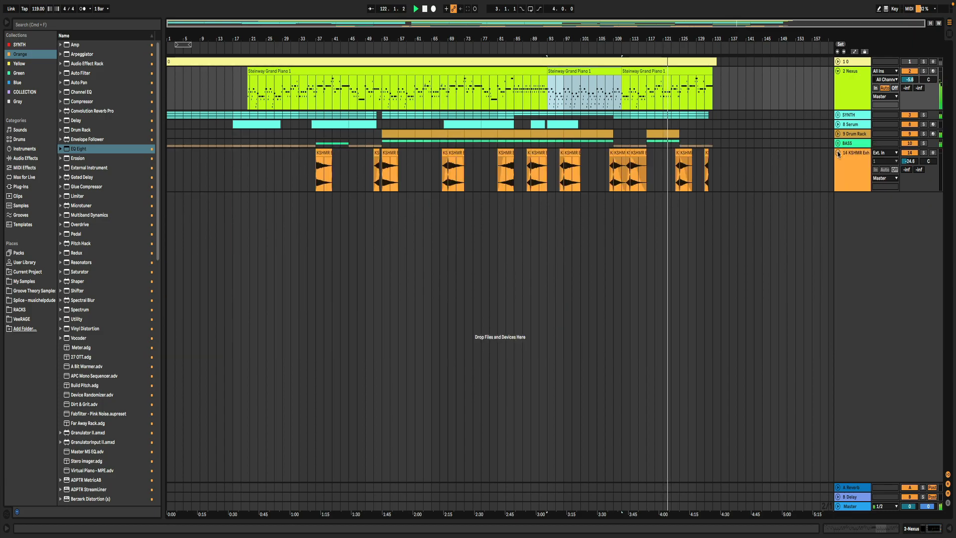
left_click(838, 154)
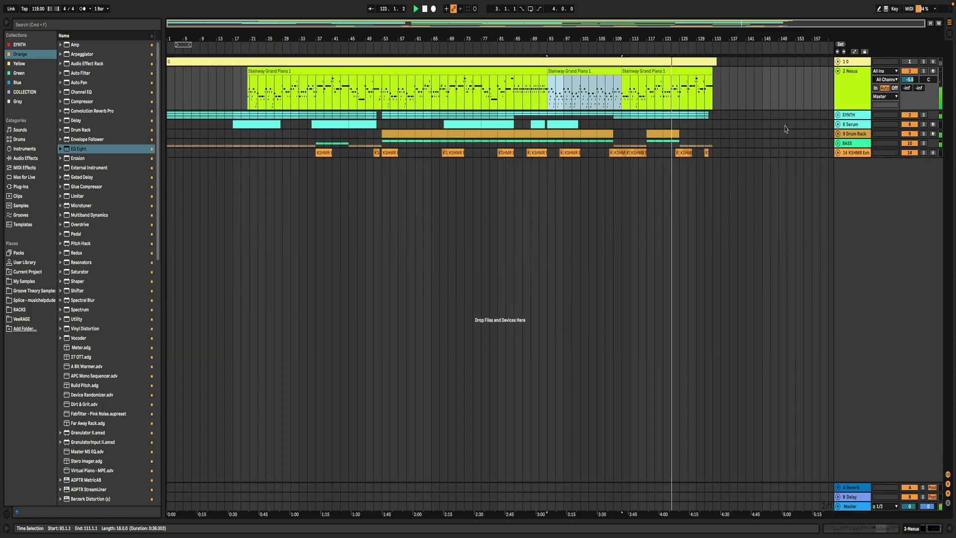